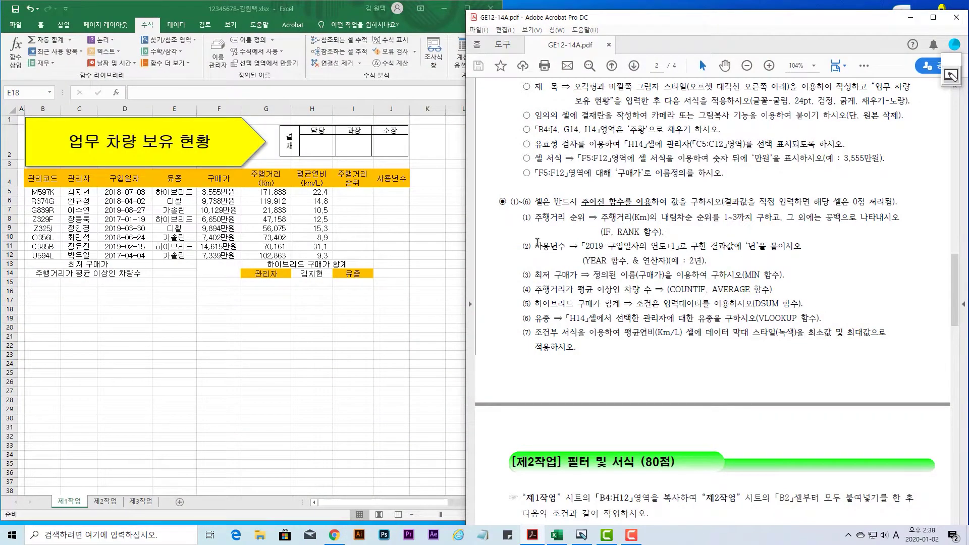
Select B4:J4, B5:J12 and B13:J14 as three separate blocks and apply all borders (모든 테두리) to them
scroll(535, 225, "up", 5)
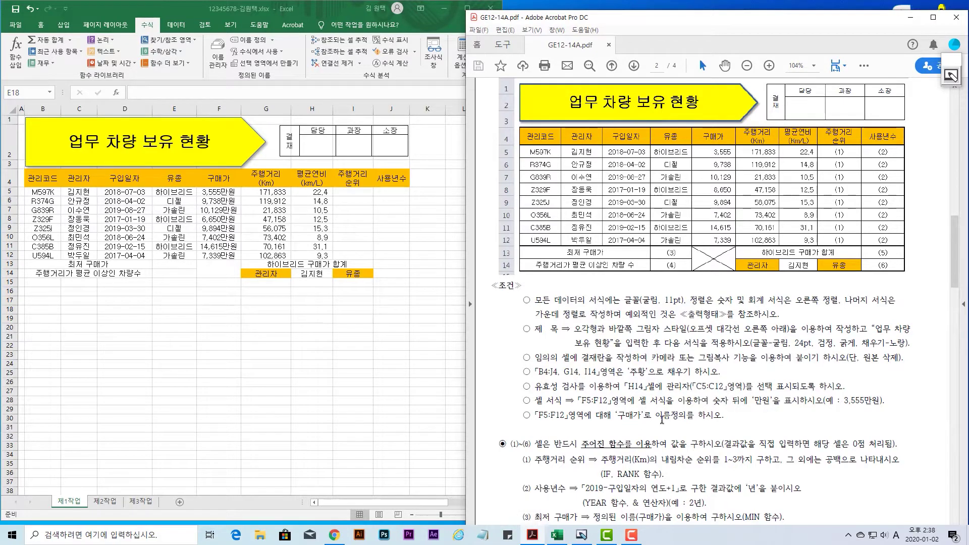
left_click(266, 229)
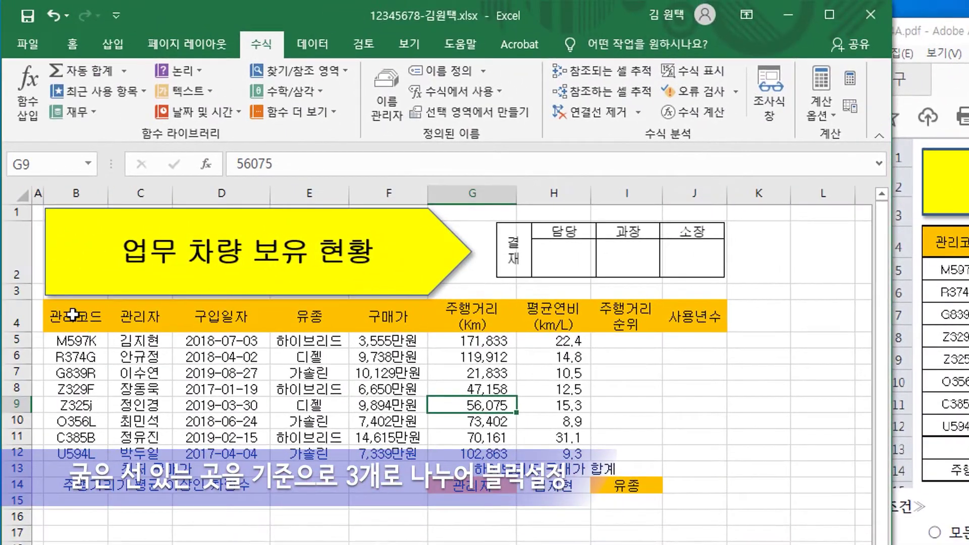
left_click_drag(74, 316, 691, 311)
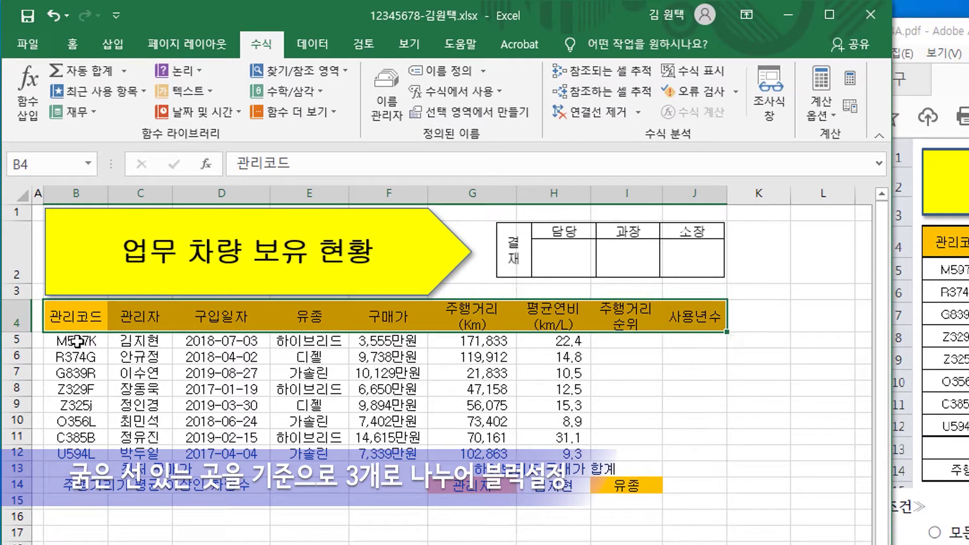
left_click(76, 342)
left_click_drag(77, 342, 693, 453)
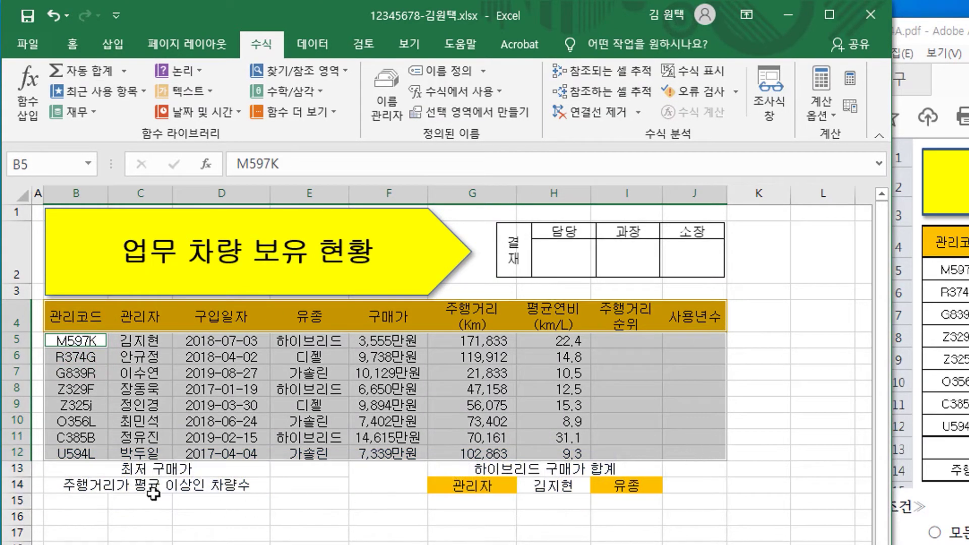
left_click_drag(93, 472, 681, 486, "ctrl")
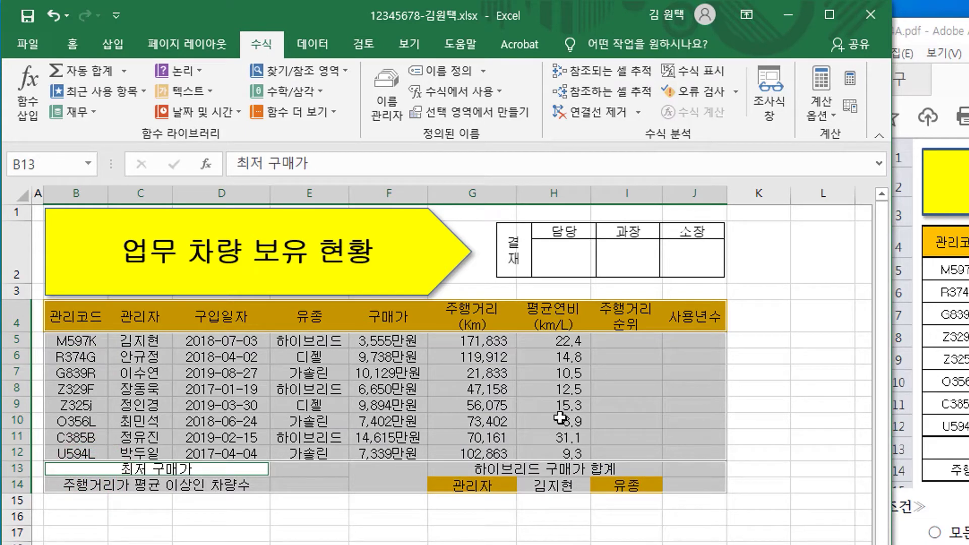
left_click(70, 44)
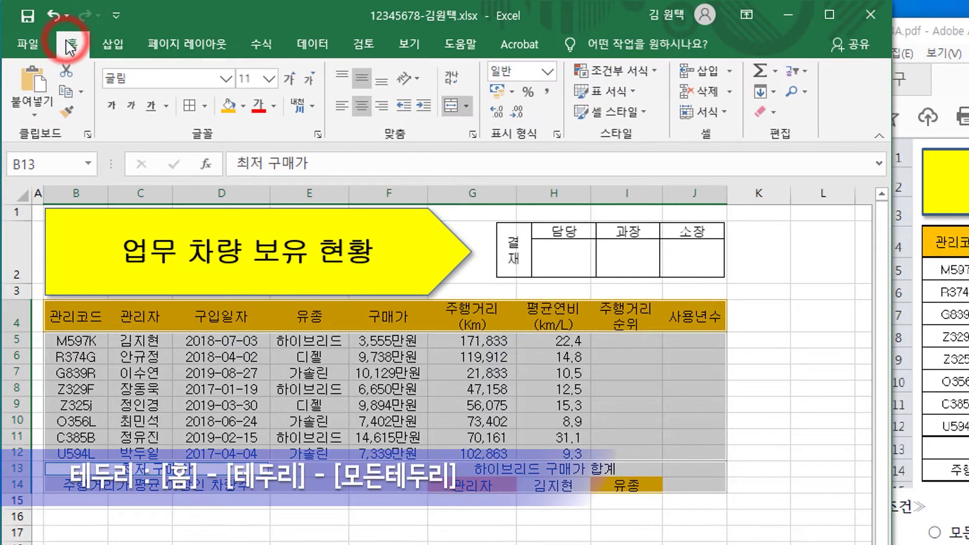
left_click(205, 105)
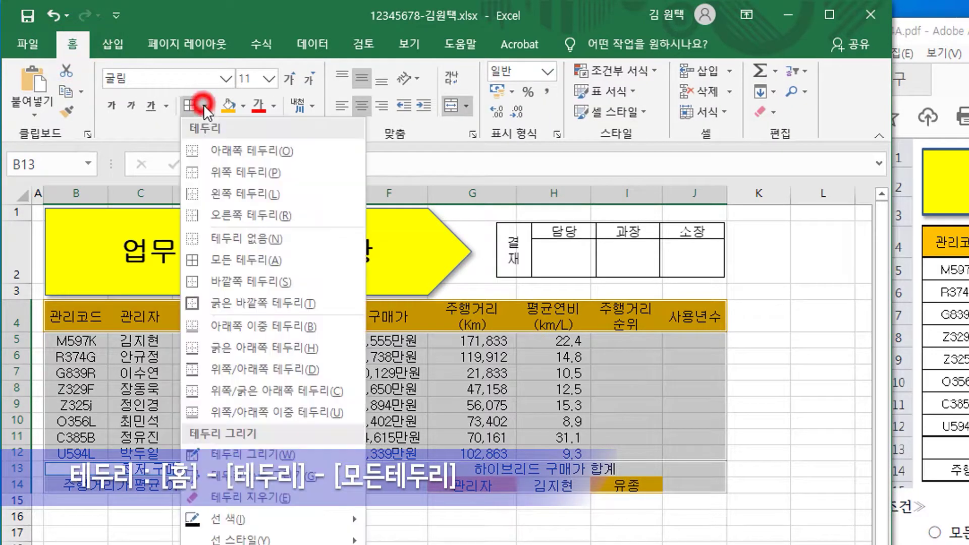
left_click(244, 259)
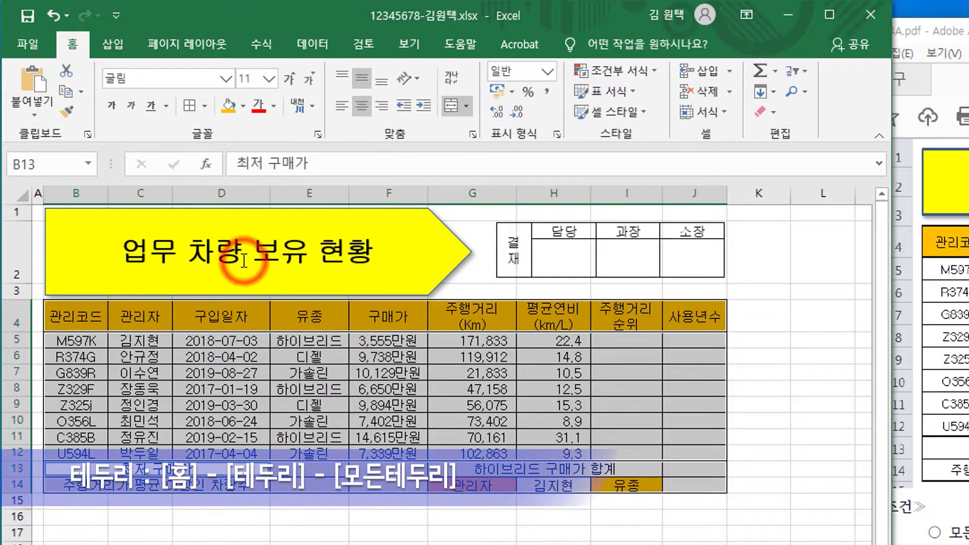
Add a thick outside border (굵은 바깥쪽 테두리) around each of the three selected blocks
left_click(204, 105)
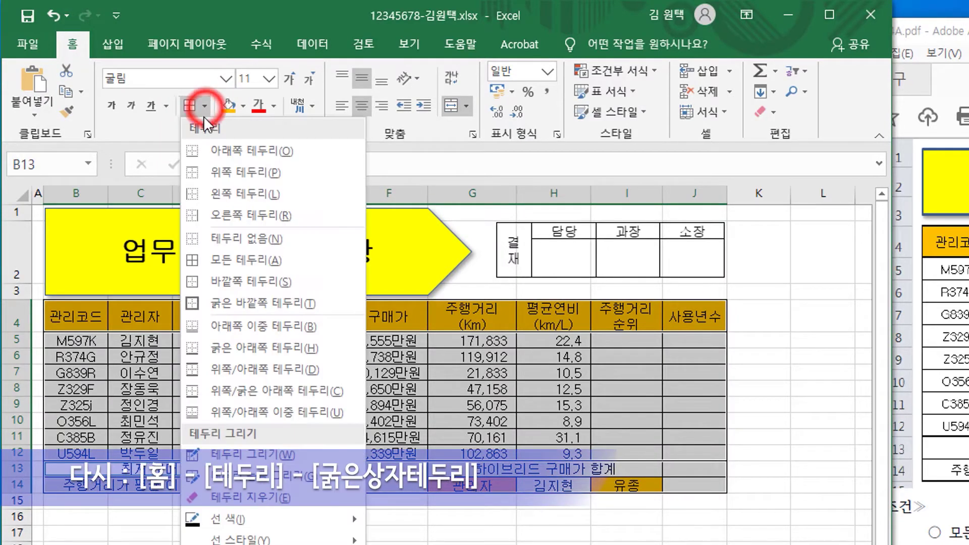
left_click(226, 304)
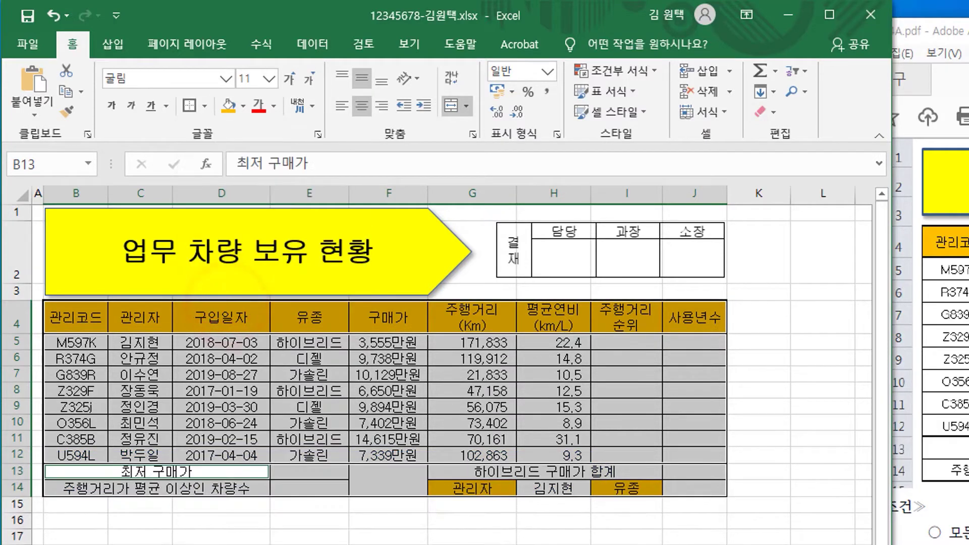
left_click(437, 542)
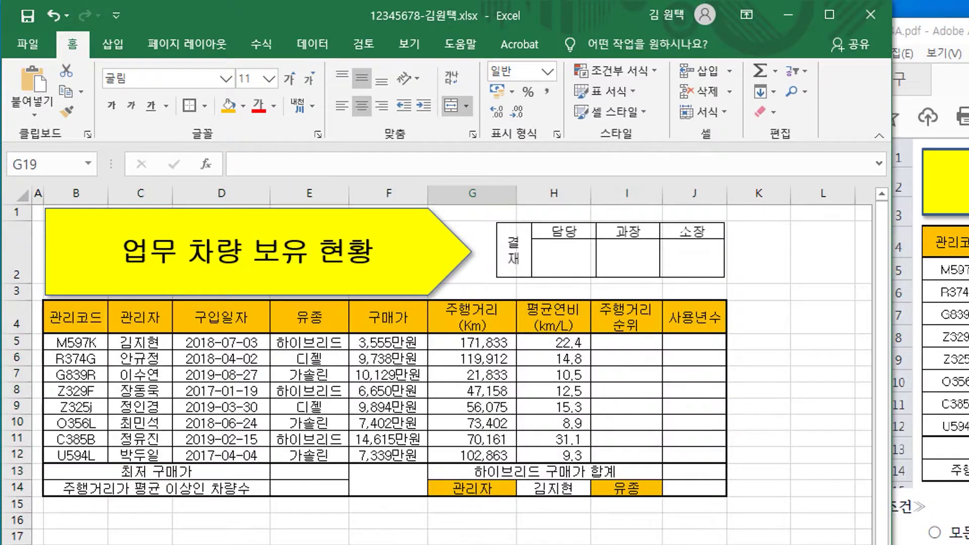
Add both diagonal border lines to the merged cell F13:F14 so they form an X
left_click(390, 487)
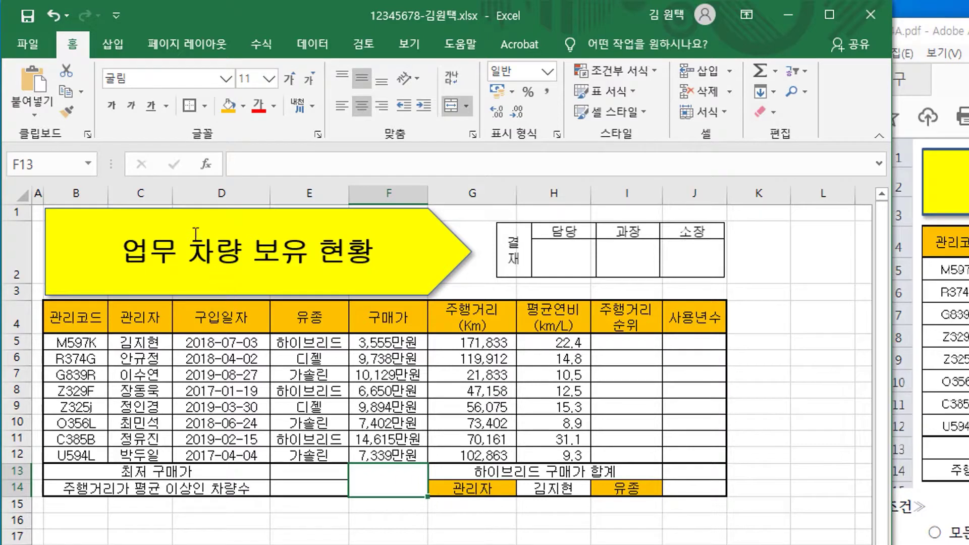
left_click(205, 106)
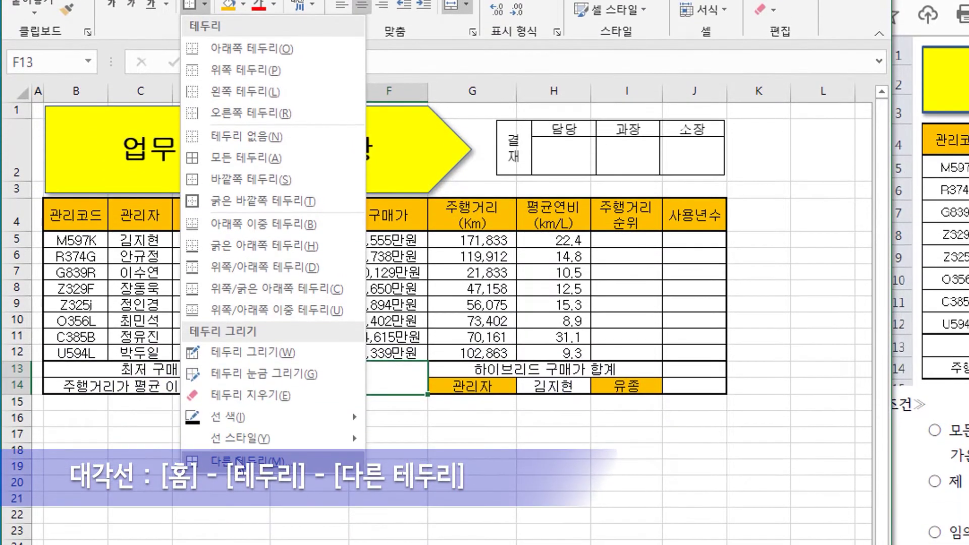
left_click(236, 462)
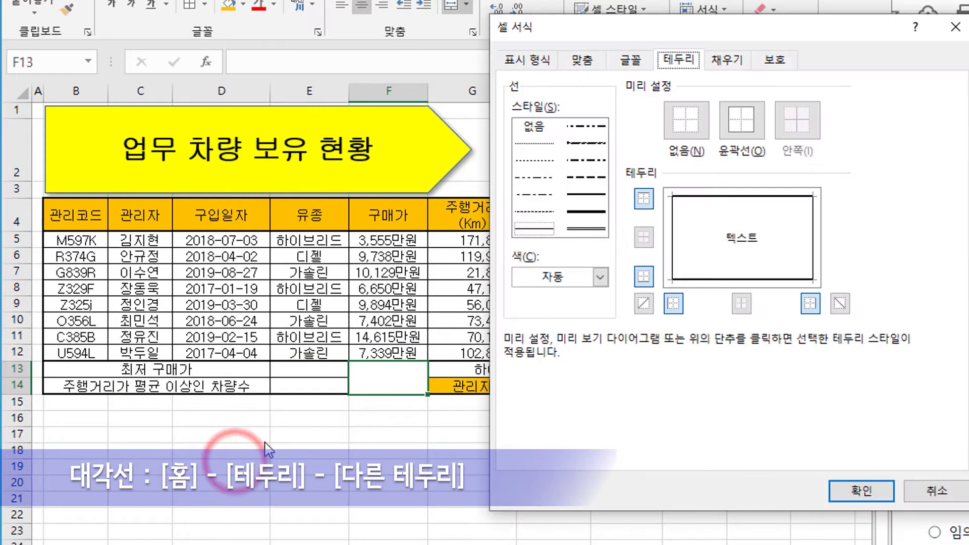
left_click(643, 303)
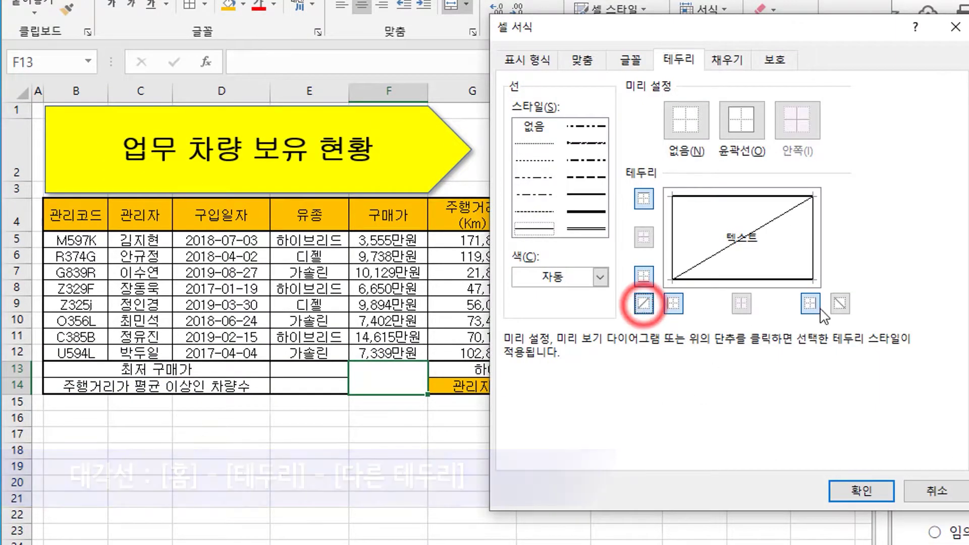
left_click(839, 303)
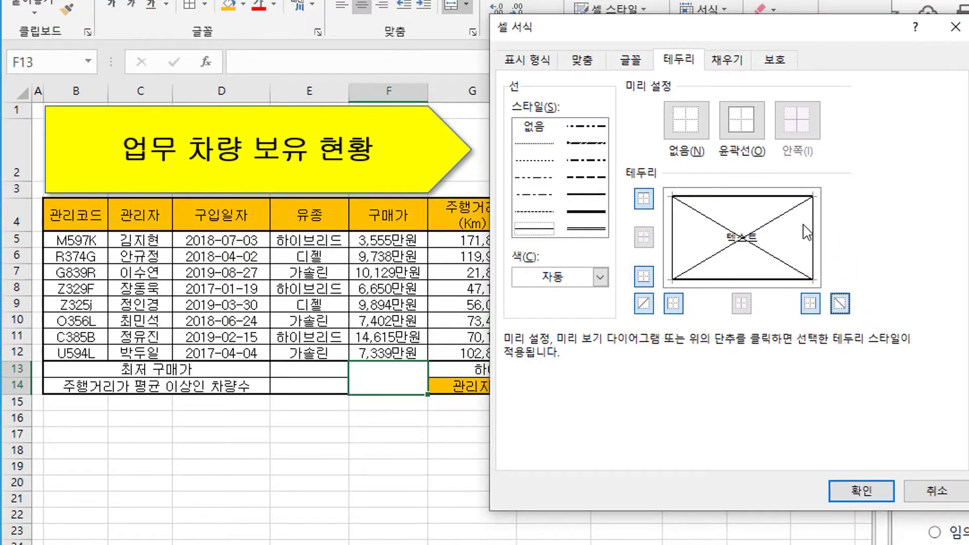
left_click(861, 491)
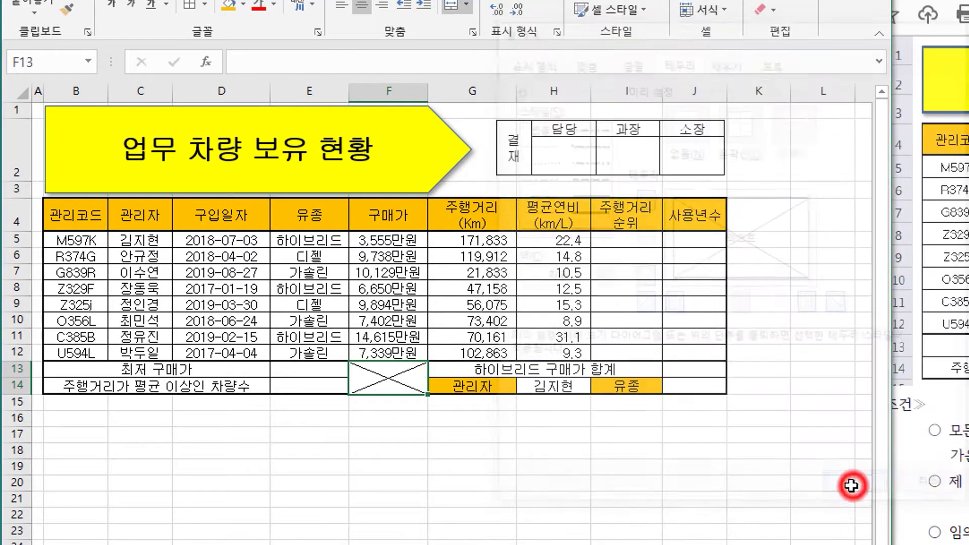
left_click(460, 496)
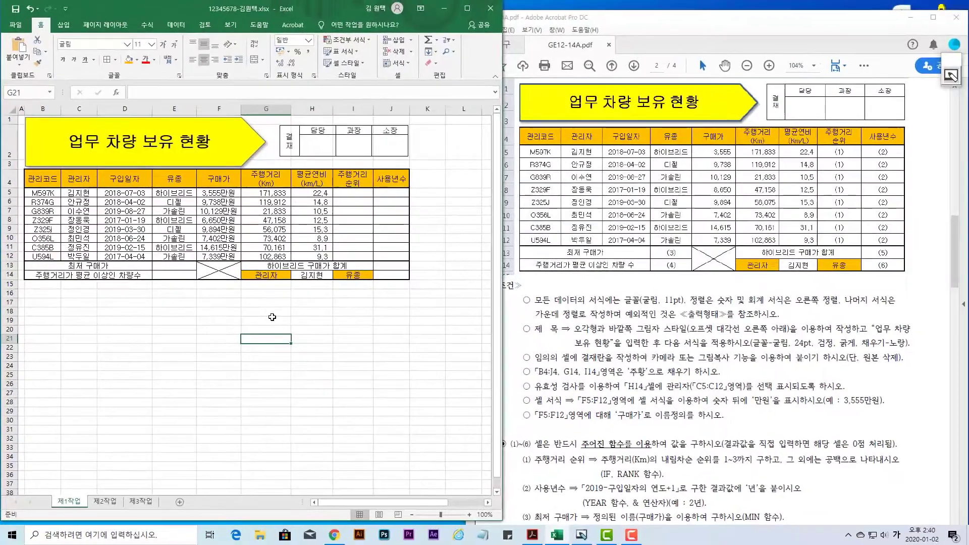
Examine the function requirements (1) to (7) in the exam PDF, especially the mileage rank condition using IF and RANK
scroll(547, 296, "up", 3)
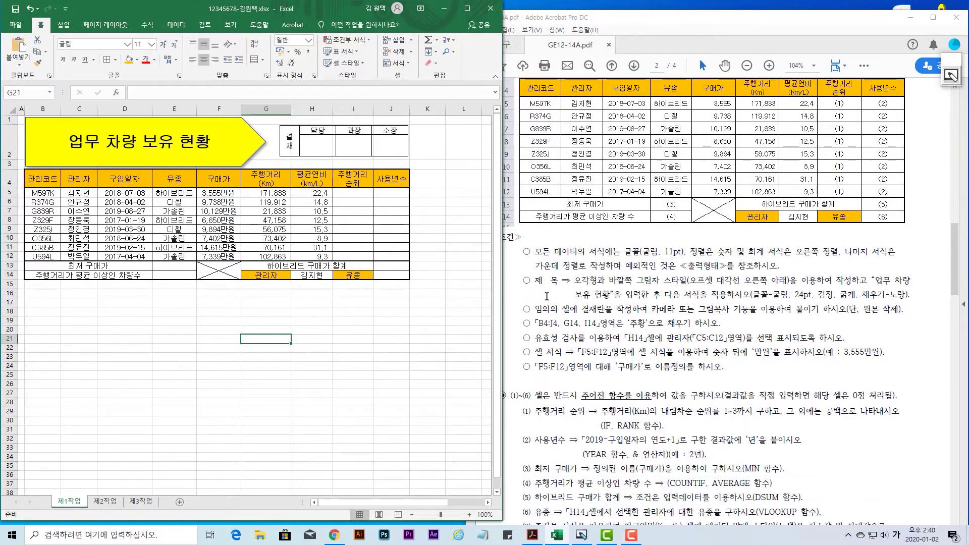
scroll(546, 297, "up", 2)
scroll(539, 318, "down", 5)
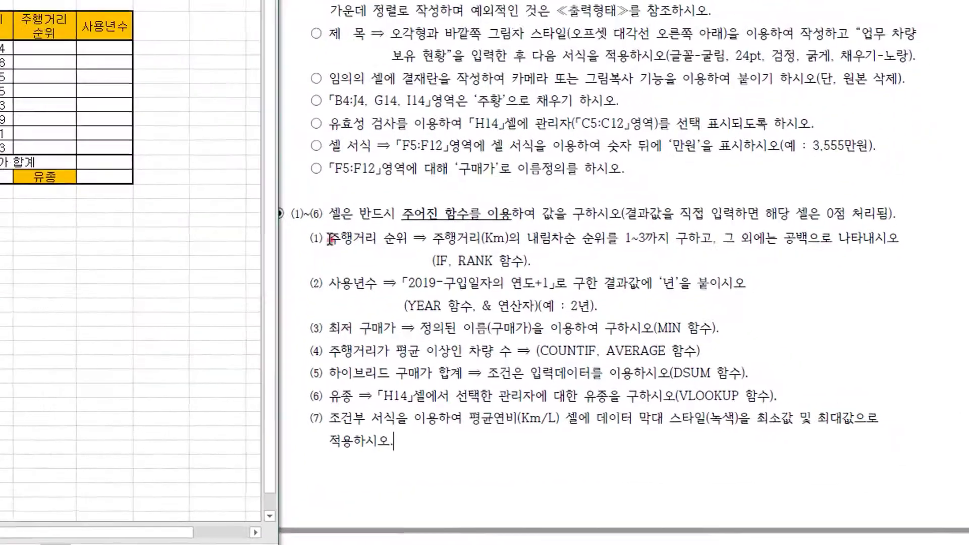
left_click_drag(535, 314, 584, 317)
left_click(348, 186)
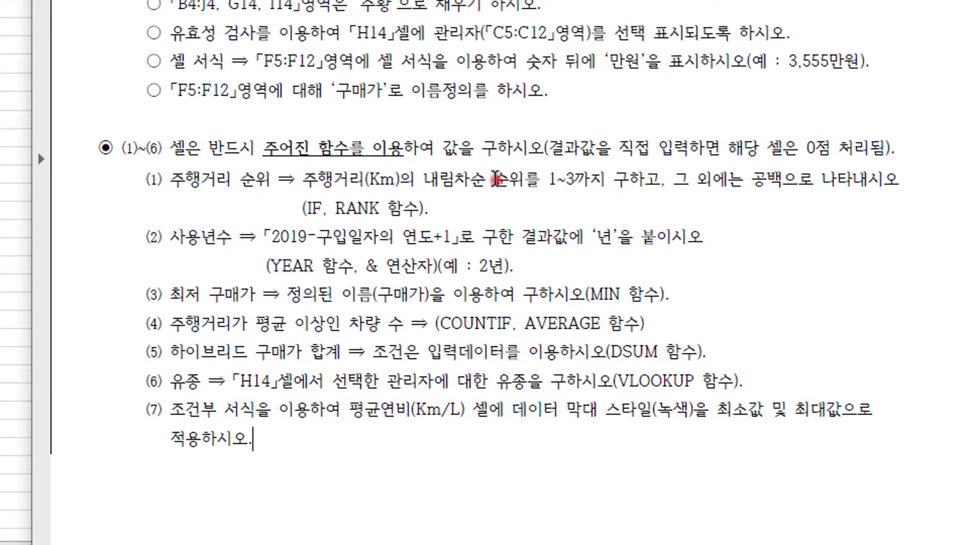
left_click_drag(494, 181, 590, 187)
left_click(629, 180)
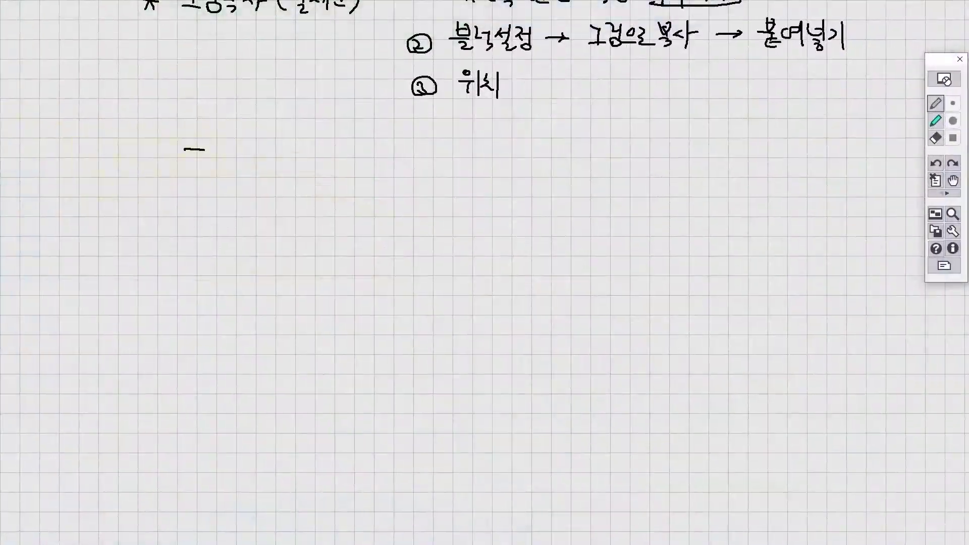
Switch to the whiteboard and handwrite the heading "IF :" with circled numbers 1, 2 and 3 stacked beside it
left_click_drag(185, 150, 205, 149)
left_click_drag(195, 149, 196, 169)
left_click_drag(190, 169, 208, 171)
left_click_drag(207, 148, 220, 146)
left_click_drag(209, 159, 222, 159)
left_click(234, 155)
left_click(234, 162)
left_click_drag(257, 150, 256, 152)
mouse_move(253, 191)
left_mouse_down()
mouse_move(266, 202)
mouse_move(256, 187)
left_mouse_up()
mouse_move(249, 232)
left_mouse_down()
mouse_move(249, 244)
mouse_move(257, 227)
left_mouse_up()
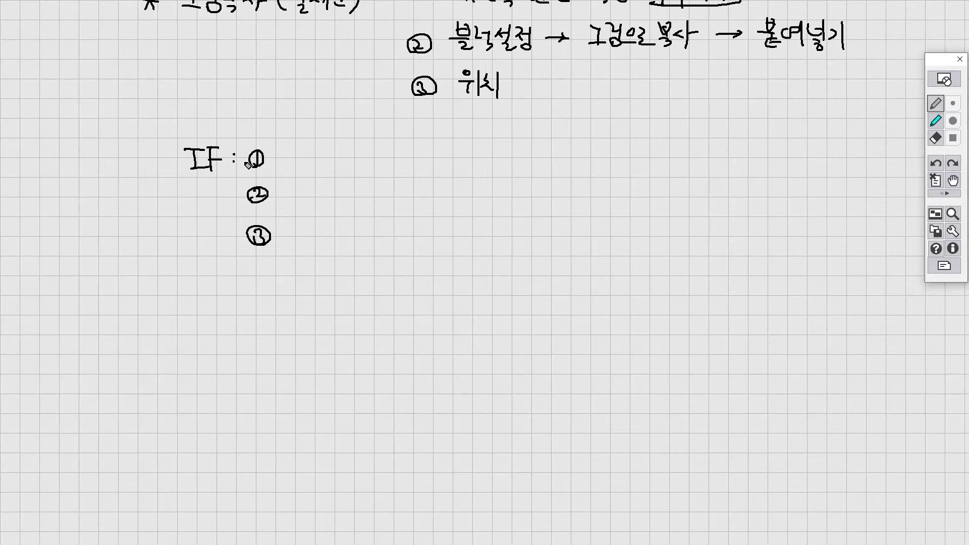
Handwrite "조건식 (~이면)" beside circled number 1 of the IF list
left_click_drag(281, 147, 297, 161)
left_click_drag(293, 160, 293, 166)
left_click_drag(283, 169, 316, 162)
left_click_drag(306, 161, 318, 168)
left_click_drag(320, 156, 323, 154)
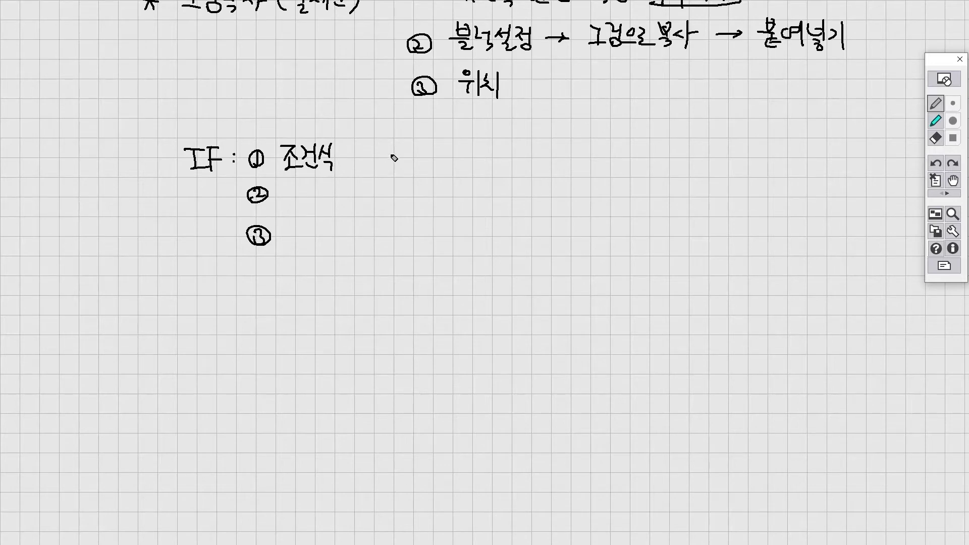
mouse_move(366, 151)
left_mouse_down()
mouse_move(368, 166)
mouse_move(392, 154)
left_mouse_up()
left_click_drag(400, 149, 440, 169)
left_click_drag(436, 144, 437, 166)
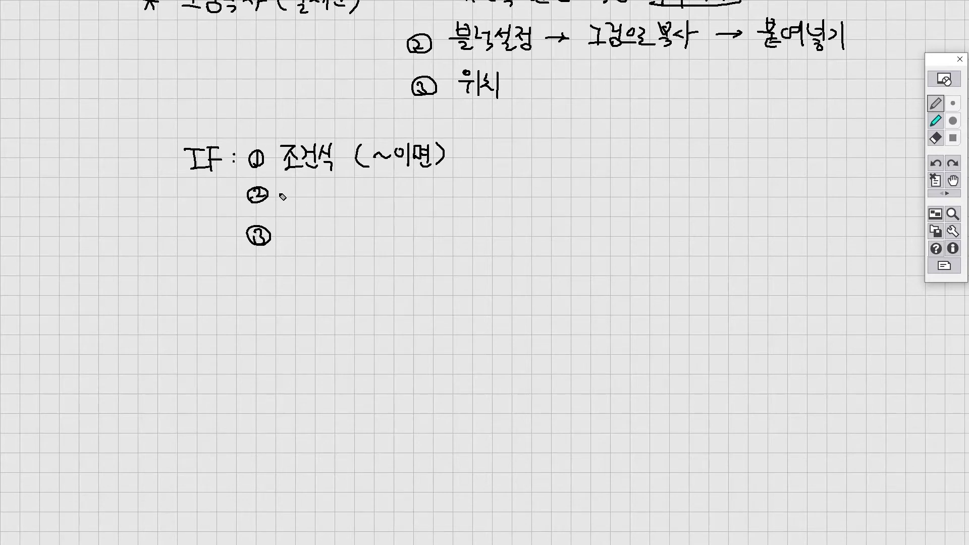
Handwrite "참일때" beside circled number 2 of the IF list
left_click_drag(294, 193, 288, 202)
left_click_drag(293, 197, 299, 202)
left_click_drag(303, 184, 305, 213)
left_click_drag(321, 188, 329, 199)
mouse_move(316, 201)
left_mouse_down()
mouse_move(327, 210)
mouse_move(335, 201)
left_mouse_up()
left_click_drag(334, 195, 341, 209)
left_click_drag(348, 191, 349, 212)
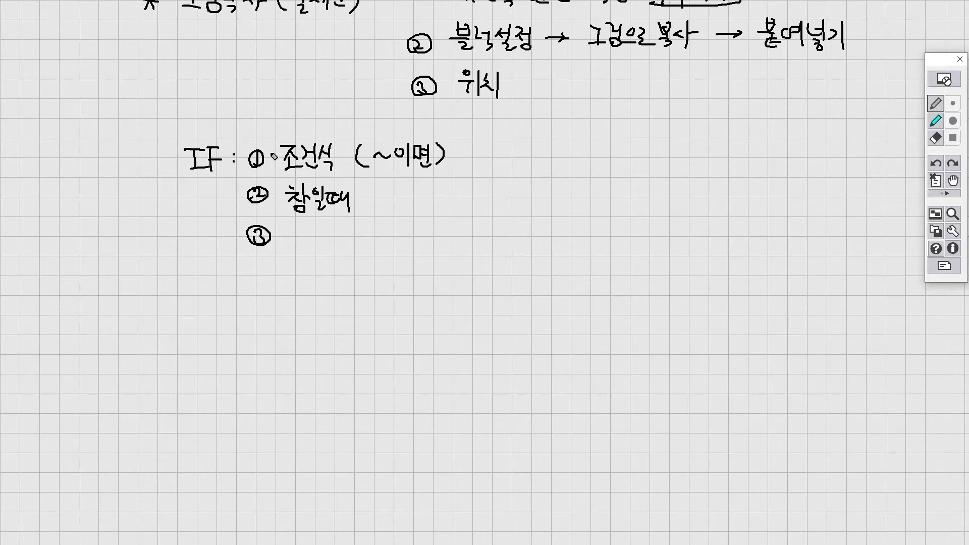
Handwrite "거짓일때" beside circled number 3 of the IF list
left_click_drag(287, 225, 311, 237)
left_click_drag(319, 228, 326, 237)
mouse_move(328, 223)
left_mouse_down()
mouse_move(328, 241)
mouse_move(315, 247)
left_mouse_up()
left_click_drag(330, 228, 342, 238)
left_click_drag(334, 238, 345, 248)
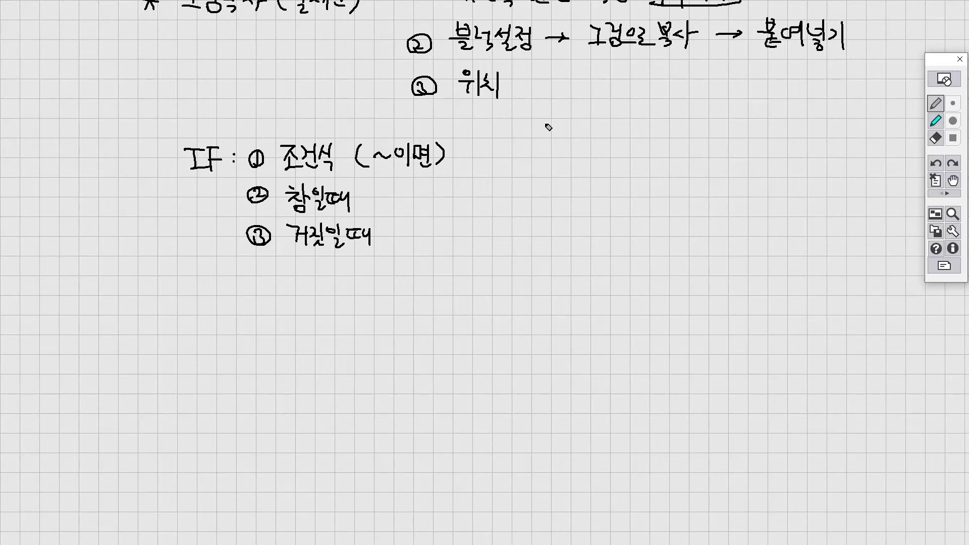
Handwrite the example condition "평균 90 이상 이면" beside the IF list and draw a box around "이면"
left_click_drag(574, 162, 573, 185)
left_click_drag(585, 164, 584, 181)
left_click_drag(521, 166, 521, 177)
left_click_drag(520, 179, 520, 180)
left_click_drag(525, 164, 527, 170)
left_click_drag(523, 173, 534, 171)
left_click_drag(531, 173, 530, 177)
left_click_drag(533, 174, 533, 179)
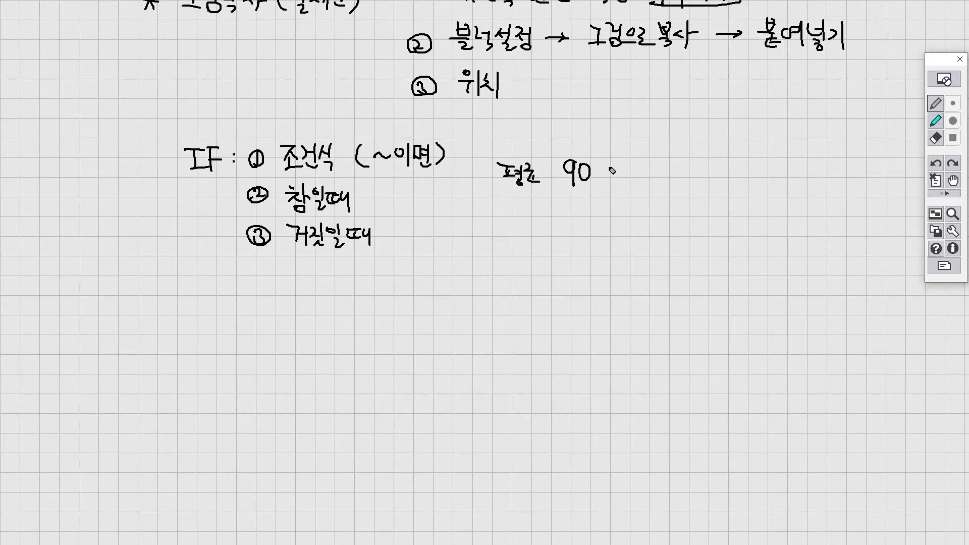
left_click_drag(618, 161, 617, 180)
mouse_move(632, 161)
left_mouse_down()
mouse_move(624, 170)
mouse_move(635, 175)
left_mouse_up()
left_click_drag(635, 167, 640, 167)
left_click_drag(629, 176, 684, 186)
mouse_move(643, 196)
left_mouse_down()
mouse_move(677, 192)
mouse_move(648, 185)
mouse_move(656, 199)
left_mouse_up()
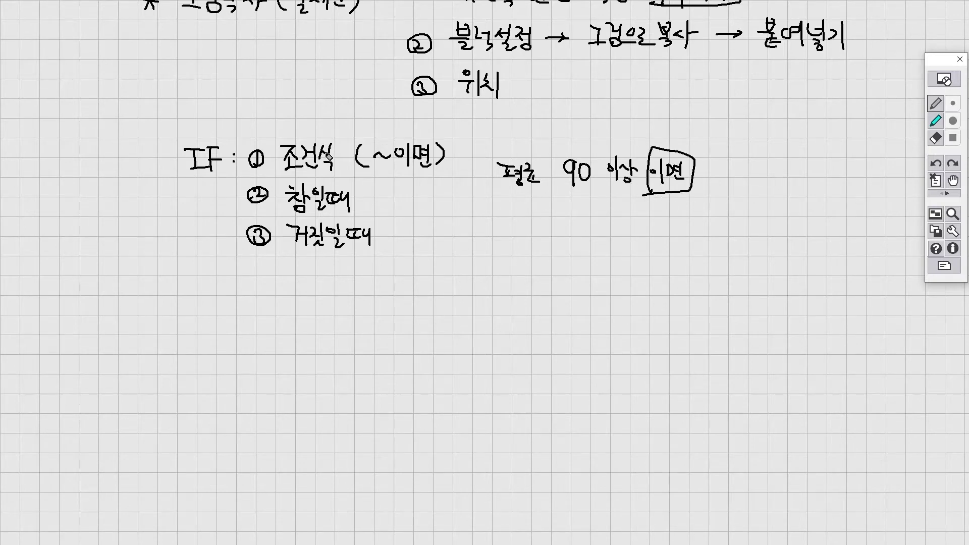
Continue the example sentence with the two outcomes "합격, 아니면 불합격"
left_click_drag(713, 166, 721, 172)
left_click_drag(726, 153, 734, 180)
left_click_drag(737, 169, 762, 185)
left_click_drag(785, 166, 829, 173)
left_click_drag(834, 157, 840, 181)
left_click_drag(851, 157, 864, 164)
left_click_drag(849, 170, 864, 171)
left_click_drag(857, 171, 884, 176)
left_click_drag(888, 160, 896, 161)
left_click_drag(892, 161, 888, 171)
left_click_drag(891, 166, 897, 171)
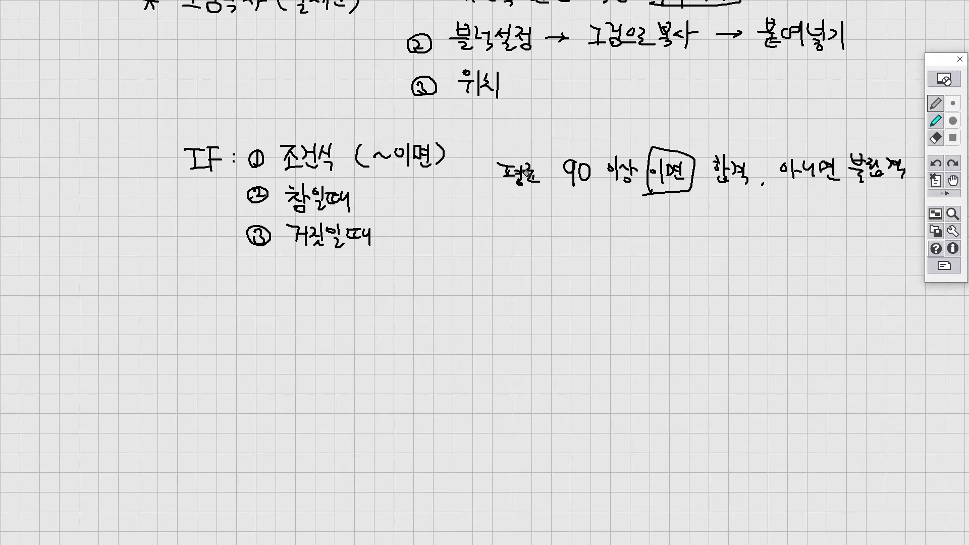
Write the condition "A3 >= 90" under the example sentence and mark the matching parts with underlines and circles
left_click_drag(525, 227, 533, 251)
left_click_drag(522, 242, 537, 250)
left_click_drag(504, 191, 540, 192)
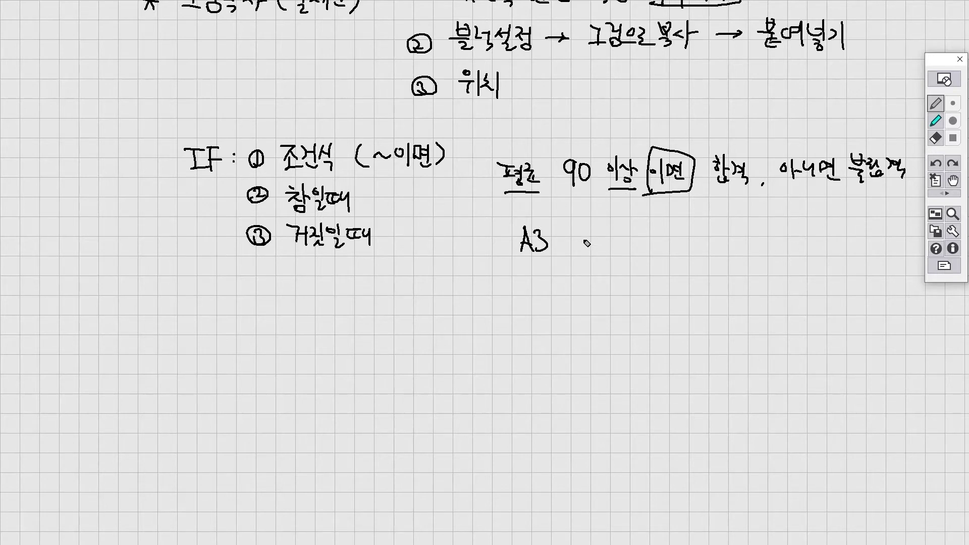
mouse_move(561, 231)
left_mouse_down()
mouse_move(562, 252)
mouse_move(590, 235)
mouse_move(612, 251)
left_mouse_up()
left_click_drag(623, 227, 622, 228)
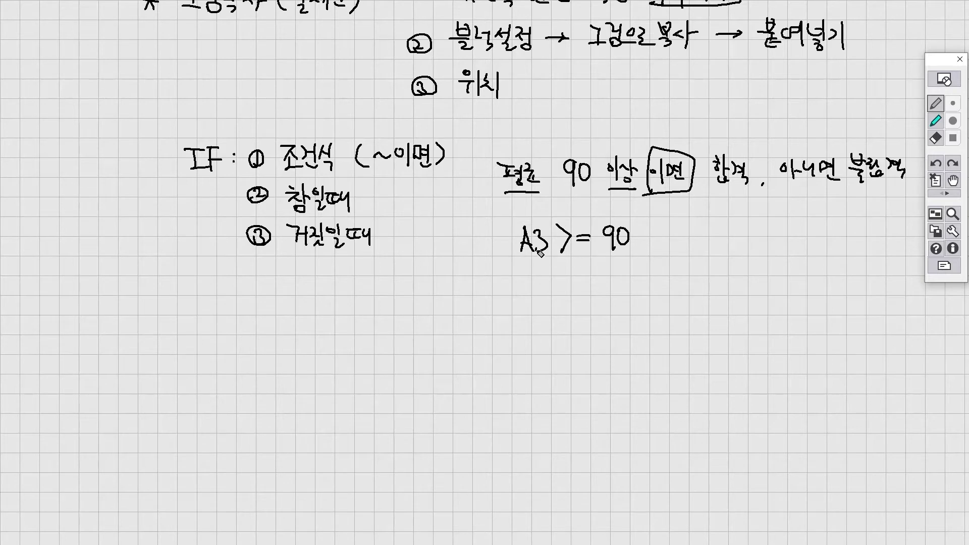
left_click_drag(516, 256, 524, 221)
mouse_move(511, 226)
left_mouse_down()
mouse_move(547, 256)
mouse_move(596, 258)
mouse_move(605, 217)
left_mouse_up()
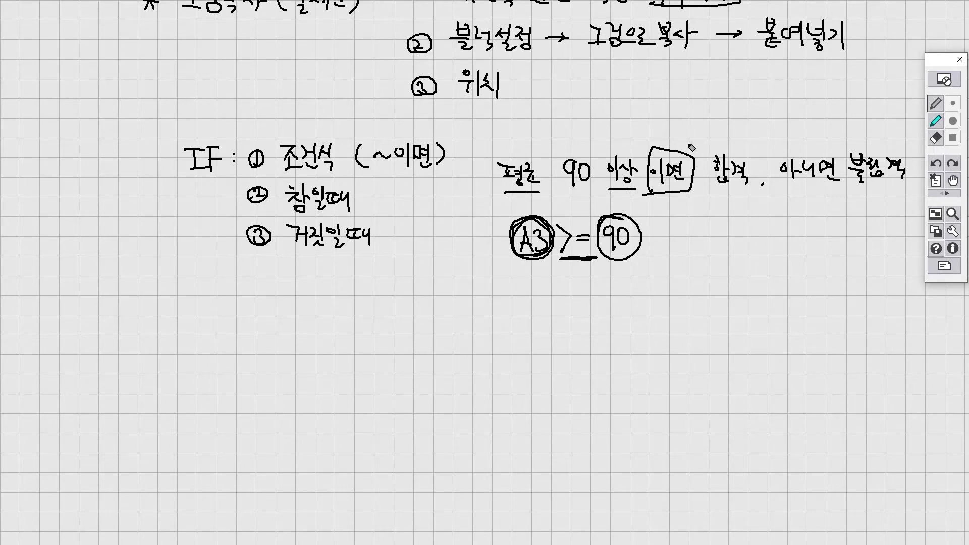
Divide the example sentence with slashes into three parts and label them with circled numbers 1, 2 and 3
left_click_drag(695, 131, 657, 250)
left_click_drag(780, 142, 732, 248)
left_click_drag(917, 147, 879, 247)
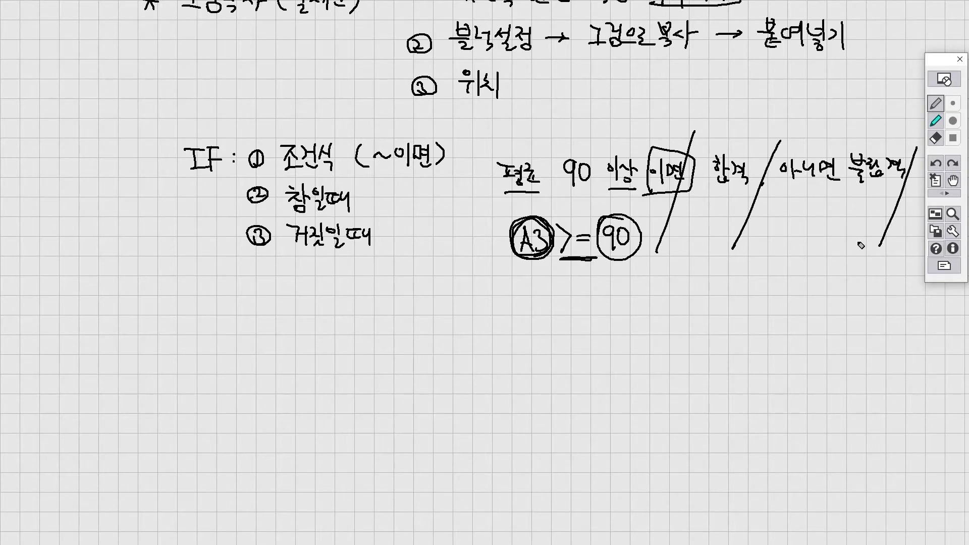
mouse_move(581, 130)
left_mouse_down()
mouse_move(594, 127)
mouse_move(591, 135)
left_mouse_up()
left_click_drag(731, 127, 742, 132)
left_click_drag(827, 133, 840, 143)
left_click_drag(832, 131, 842, 136)
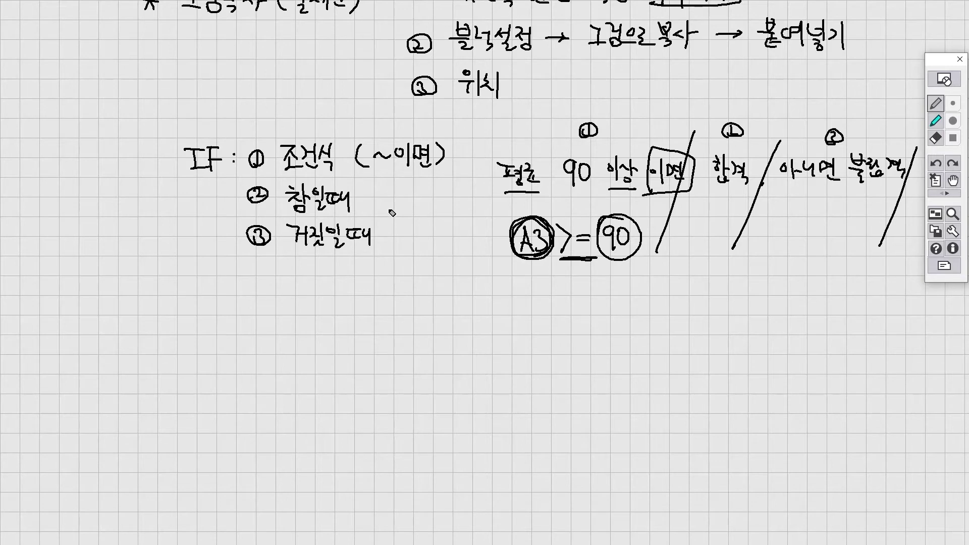
Handwrite the heading "RANK" below the IF list and add circled numbers 1, 2 and 3 beside it
left_click_drag(193, 292, 194, 319)
left_click_drag(191, 296, 207, 316)
left_click_drag(210, 292, 207, 317)
left_click_drag(211, 293, 220, 316)
left_click_drag(208, 310, 219, 309)
mouse_move(225, 294)
left_mouse_down()
mouse_move(225, 318)
mouse_move(238, 316)
left_mouse_up()
left_click_drag(254, 294, 255, 314)
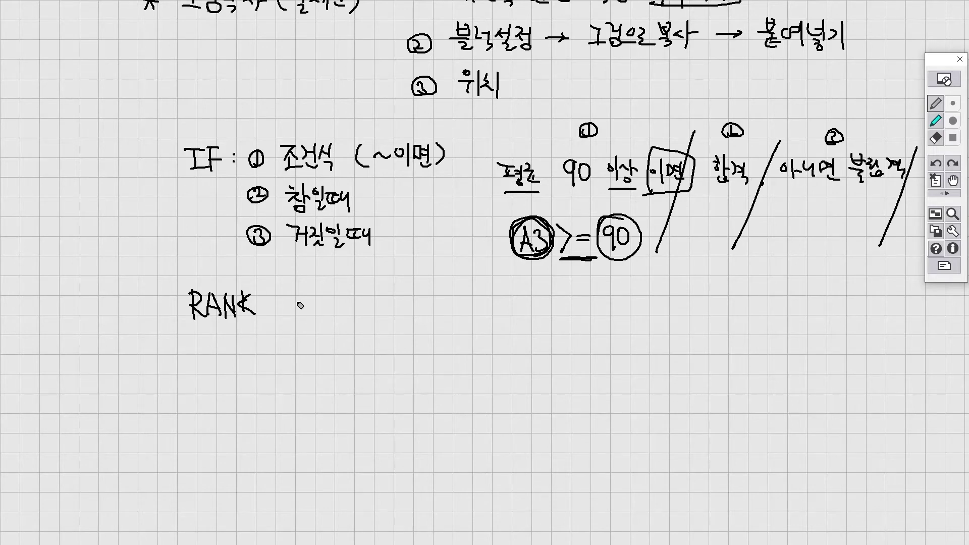
left_click_drag(288, 301, 286, 312)
mouse_move(286, 297)
left_mouse_down()
mouse_move(296, 338)
mouse_move(289, 378)
mouse_move(293, 368)
left_mouse_up()
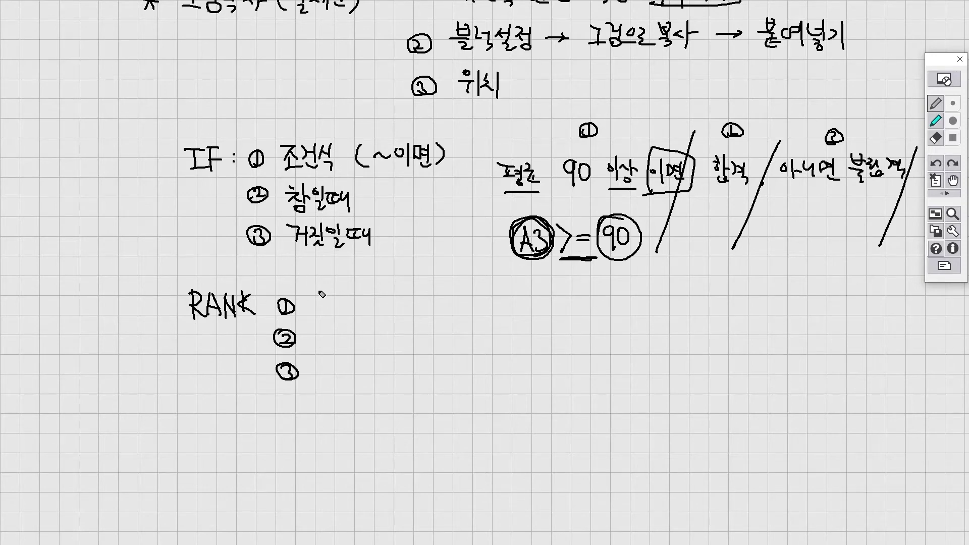
Label the first RANK argument "주인공" and the second "어떤범위 → [F4]"
mouse_move(316, 305)
left_mouse_down()
mouse_move(324, 316)
mouse_move(357, 307)
mouse_move(356, 316)
left_mouse_up()
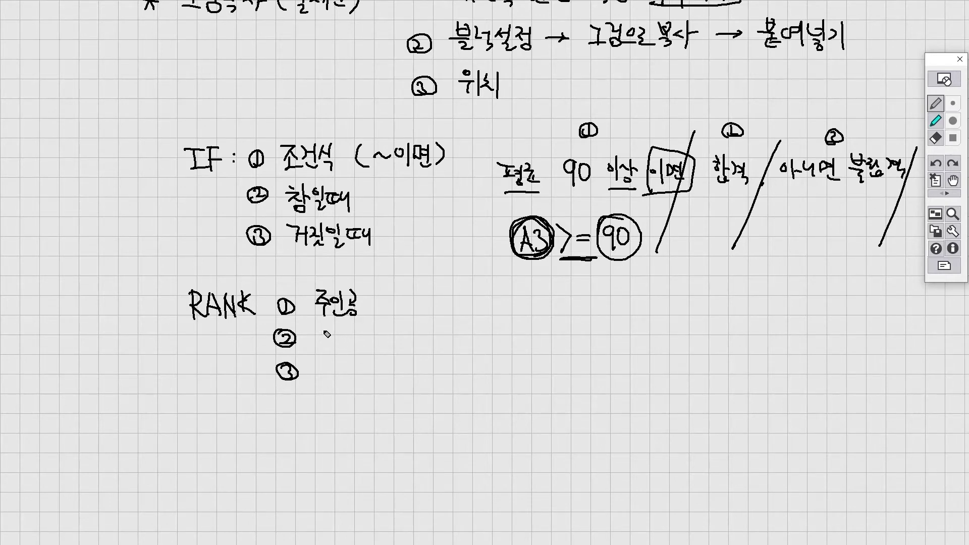
left_click_drag(329, 338, 334, 338)
left_click_drag(335, 331, 335, 346)
left_click_drag(341, 334, 352, 340)
left_click_drag(389, 330, 388, 353)
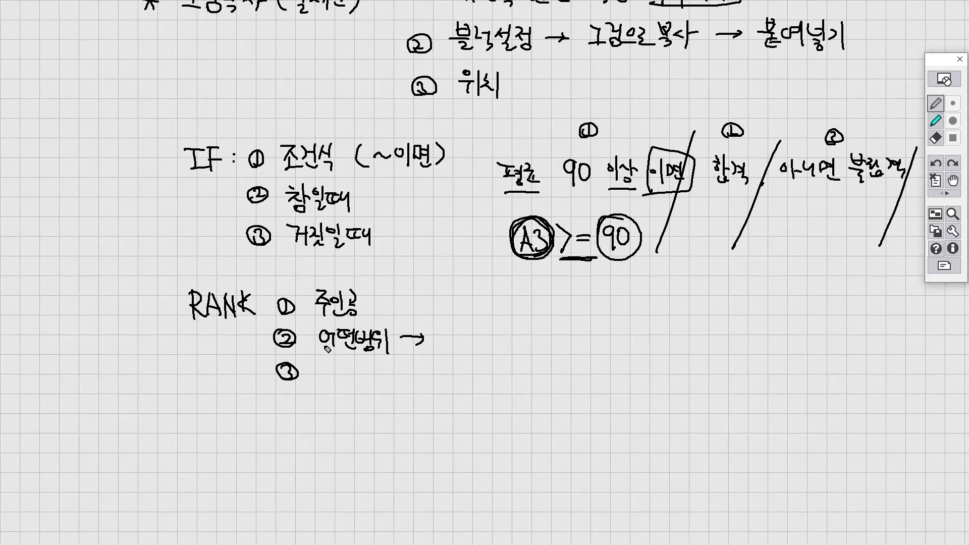
mouse_move(435, 327)
left_mouse_down()
mouse_move(446, 327)
mouse_move(435, 347)
left_mouse_up()
left_click_drag(436, 337, 457, 341)
left_click_drag(454, 331, 454, 348)
left_click_drag(432, 316, 433, 355)
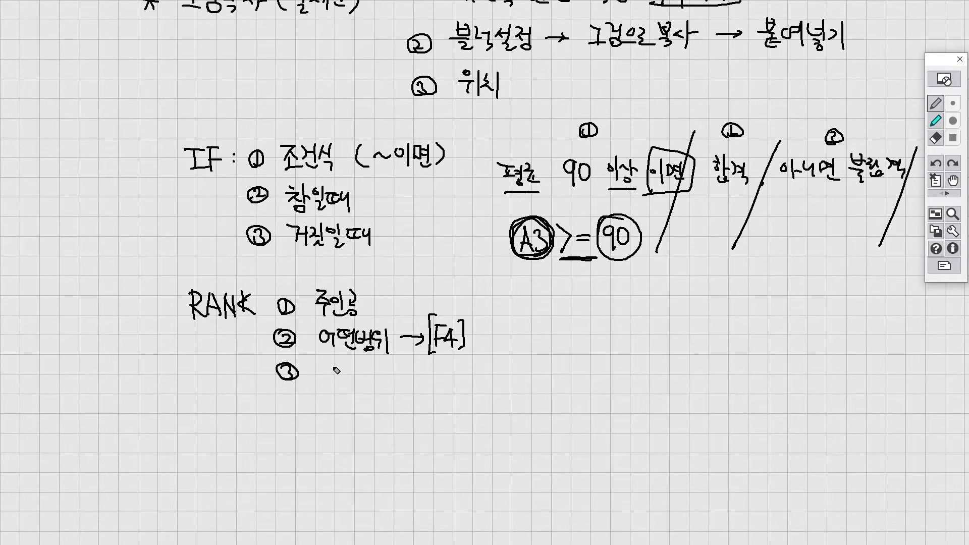
Draw a two-way branch at the third RANK argument and write "생략 : 큰점수 1등" on its upper line
left_click_drag(334, 366, 336, 406)
left_click_drag(350, 365, 343, 375)
left_click_drag(349, 370, 355, 374)
left_click_drag(355, 368, 360, 368)
mouse_move(360, 362)
left_mouse_down()
mouse_move(360, 376)
mouse_move(371, 374)
left_mouse_up()
left_click_drag(375, 361, 375, 380)
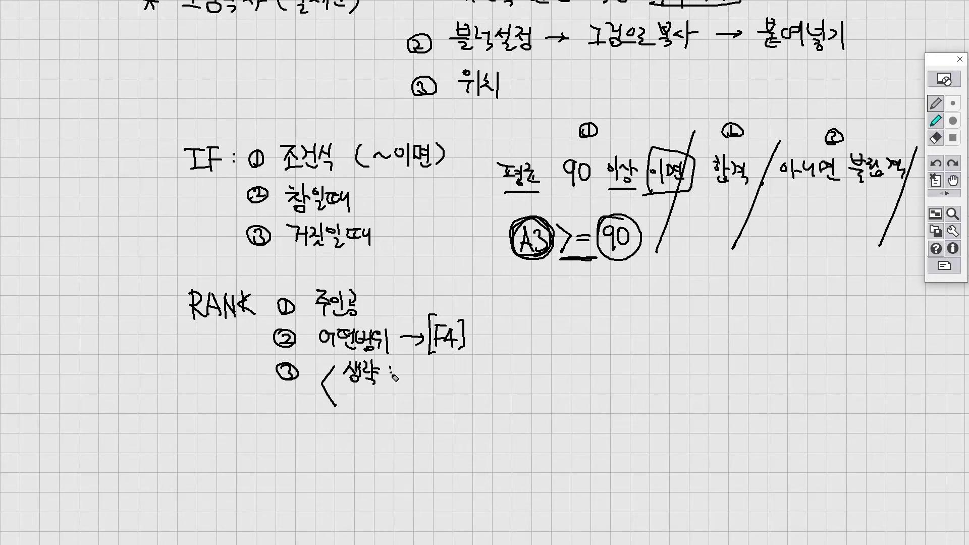
left_click_drag(411, 368, 417, 368)
left_click_drag(410, 376, 421, 374)
left_click_drag(415, 375, 447, 384)
mouse_move(466, 367)
left_mouse_down()
mouse_move(465, 385)
mouse_move(482, 370)
left_mouse_up()
mouse_move(470, 374)
left_mouse_down()
mouse_move(483, 374)
mouse_move(476, 378)
left_mouse_up()
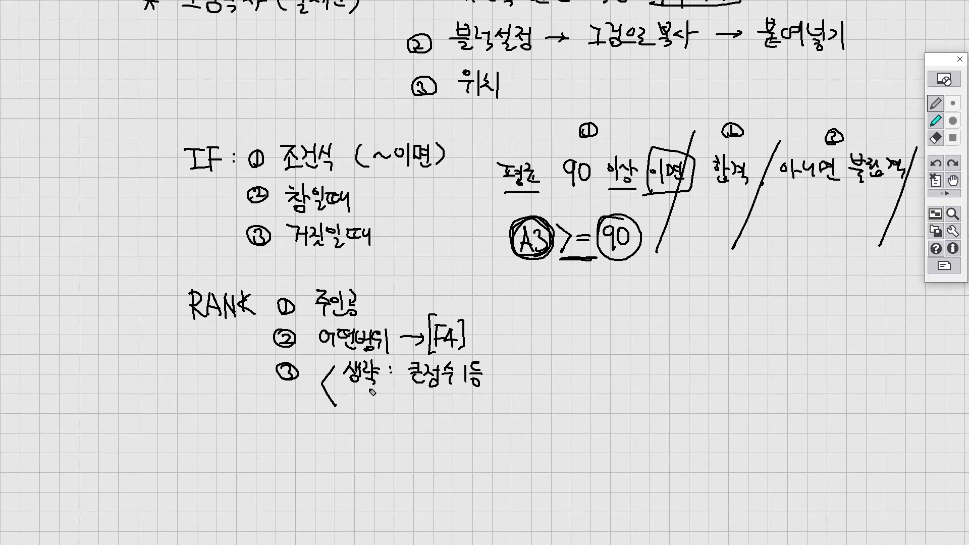
Write "1 : 작은점수 1등" on the lower line of the third RANK argument's branch
left_click_drag(352, 417, 362, 417)
left_click_drag(405, 395, 447, 410)
left_click_drag(445, 413, 465, 413)
mouse_move(457, 414)
left_mouse_down()
mouse_move(458, 423)
mouse_move(475, 414)
left_mouse_up()
left_click_drag(486, 399, 491, 408)
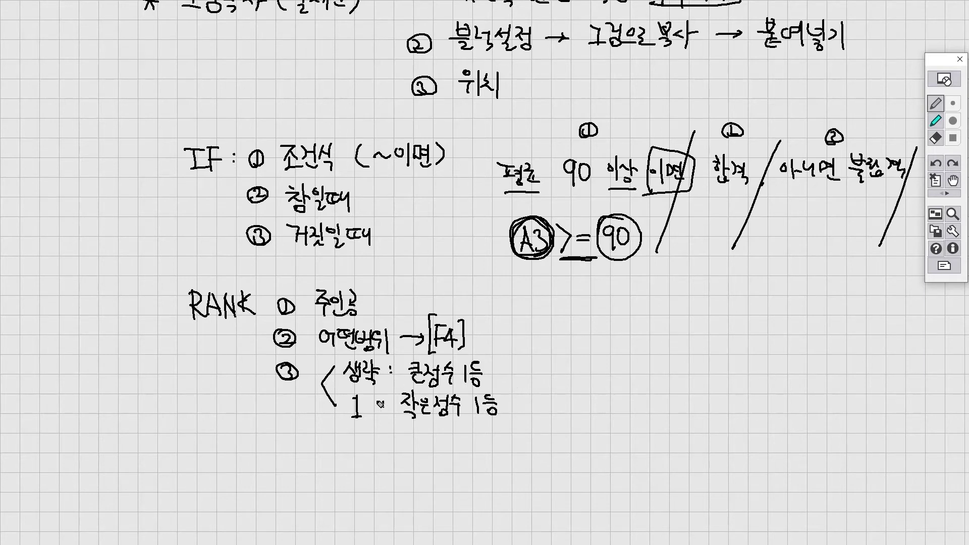
Sketch a table diagram beside the RANK list, marking one cell as argument 1 and its whole column as argument 2
mouse_move(571, 352)
left_mouse_down()
mouse_move(570, 309)
mouse_move(672, 335)
left_mouse_up()
left_click_drag(571, 351, 675, 365)
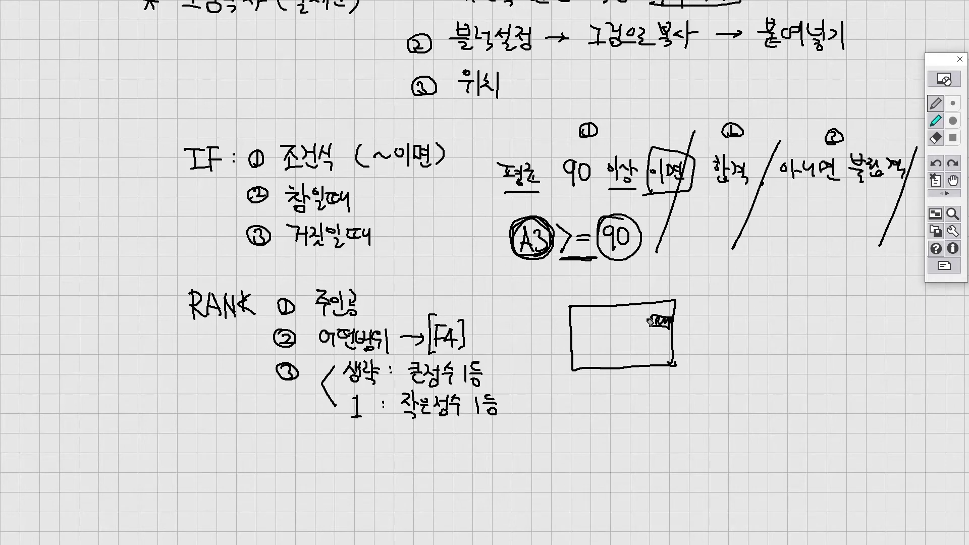
left_click_drag(629, 313, 649, 325)
mouse_move(645, 277)
left_mouse_down()
mouse_move(629, 339)
mouse_move(637, 332)
mouse_move(641, 391)
mouse_move(631, 402)
left_mouse_up()
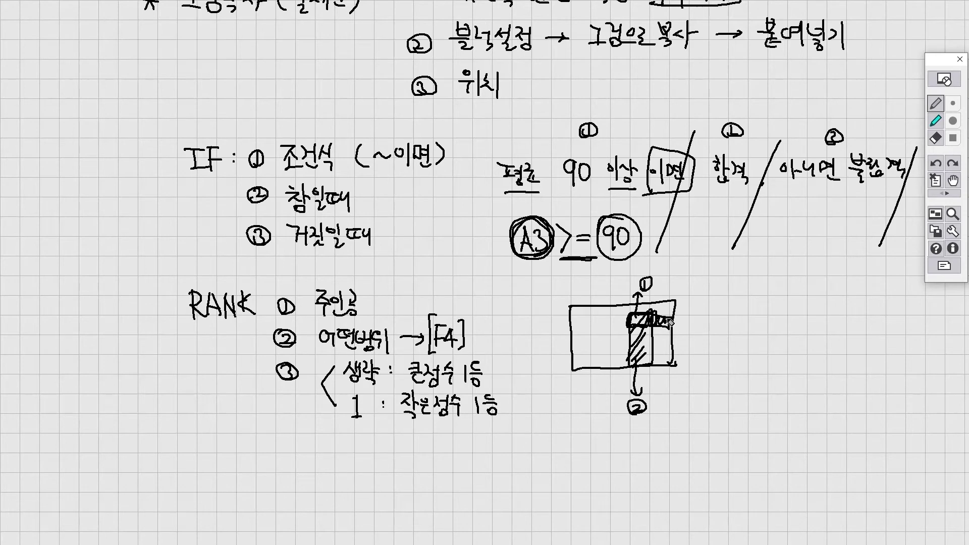
left_click_drag(673, 317, 691, 317)
left_click(700, 310)
left_click_drag(662, 319, 655, 322)
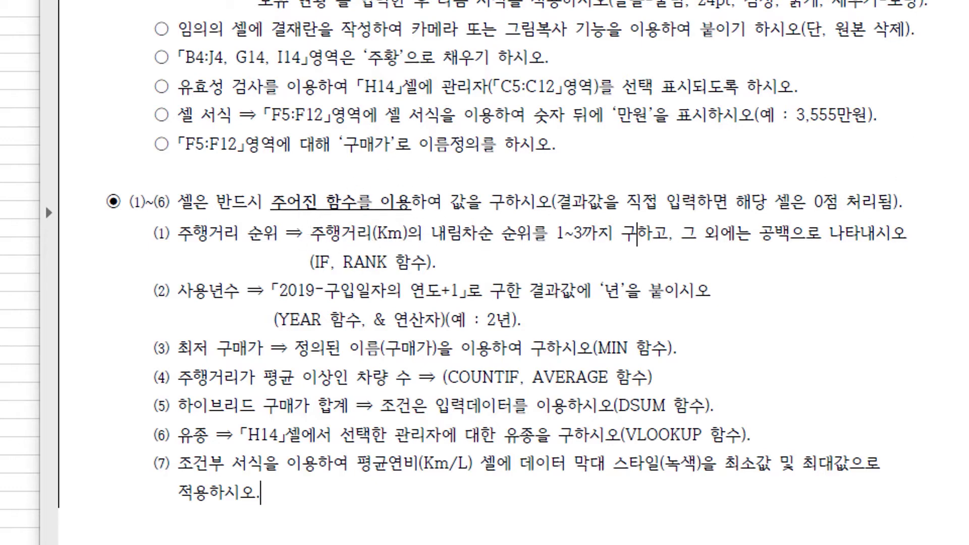
Start an IF formula in cell I5 for the mileage rank and open its function arguments clear of the table
scroll(700, 163, "up", 5)
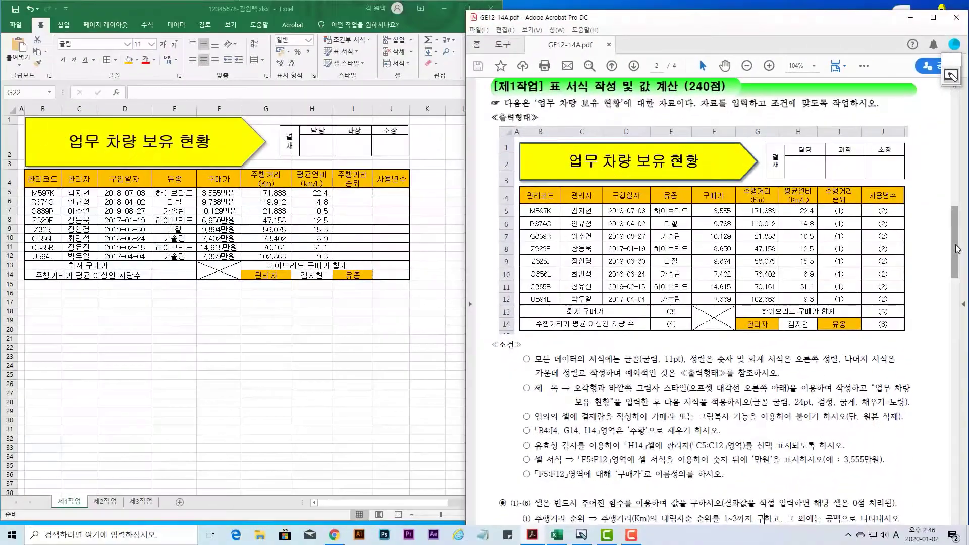
left_click_drag(954, 247, 937, 327)
scroll(513, 233, "up", 5)
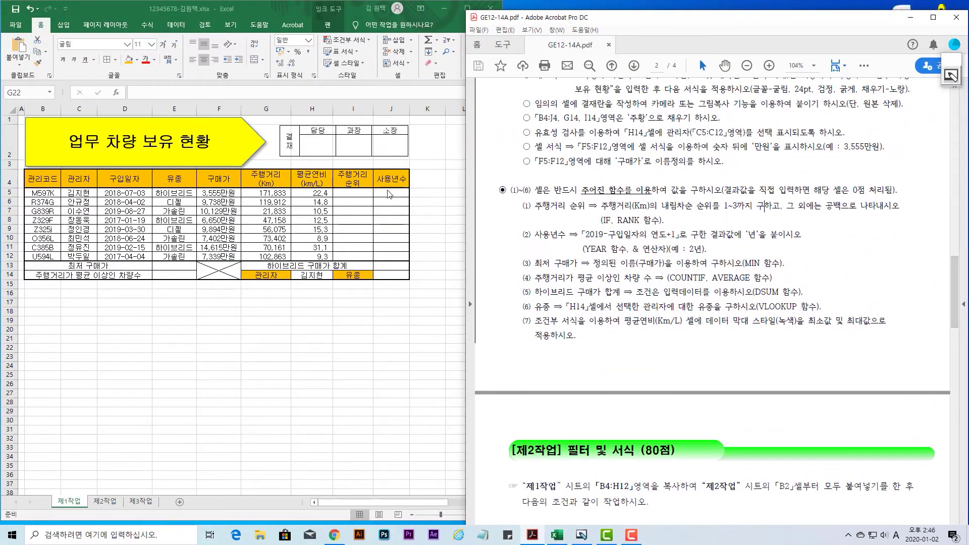
left_click(353, 194)
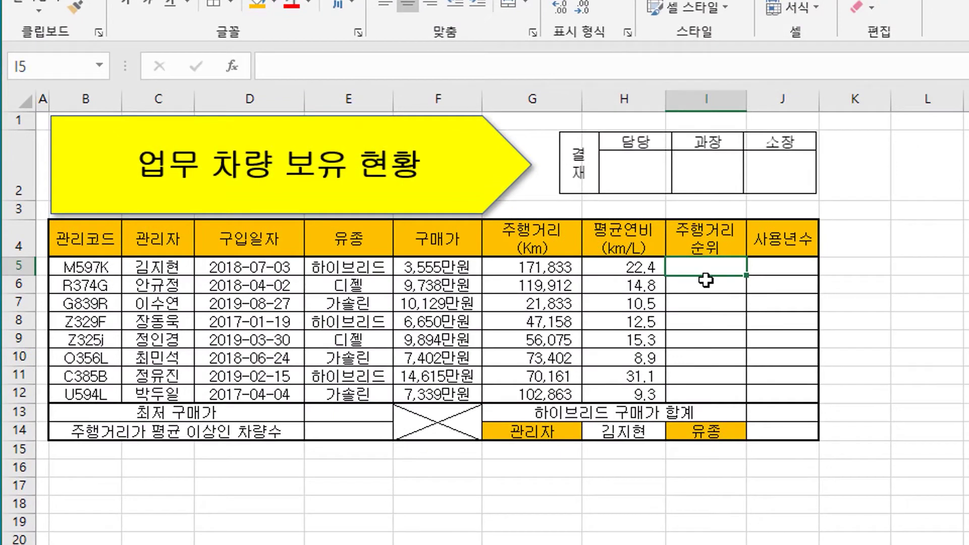
type("=")
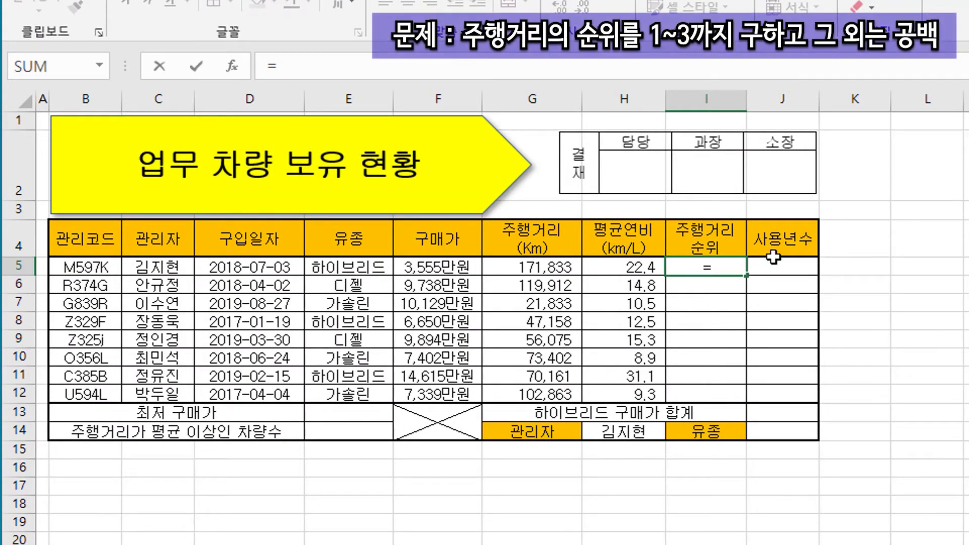
type("if")
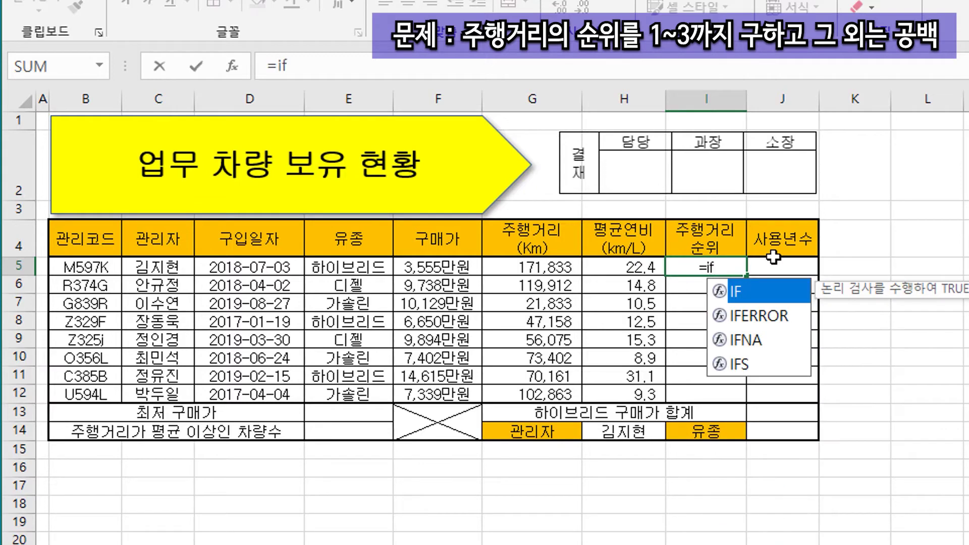
double_click(737, 290)
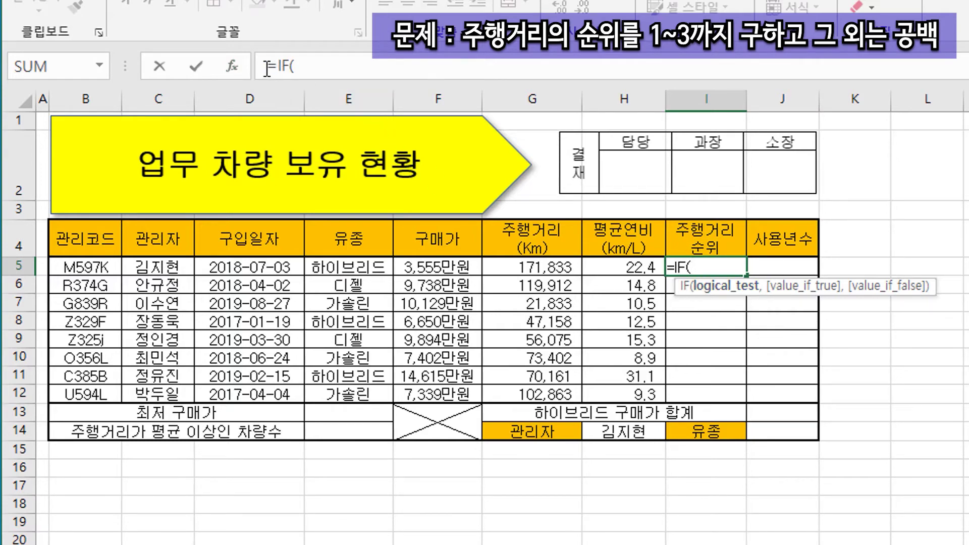
left_click(231, 66)
left_click_drag(671, 146, 363, 276)
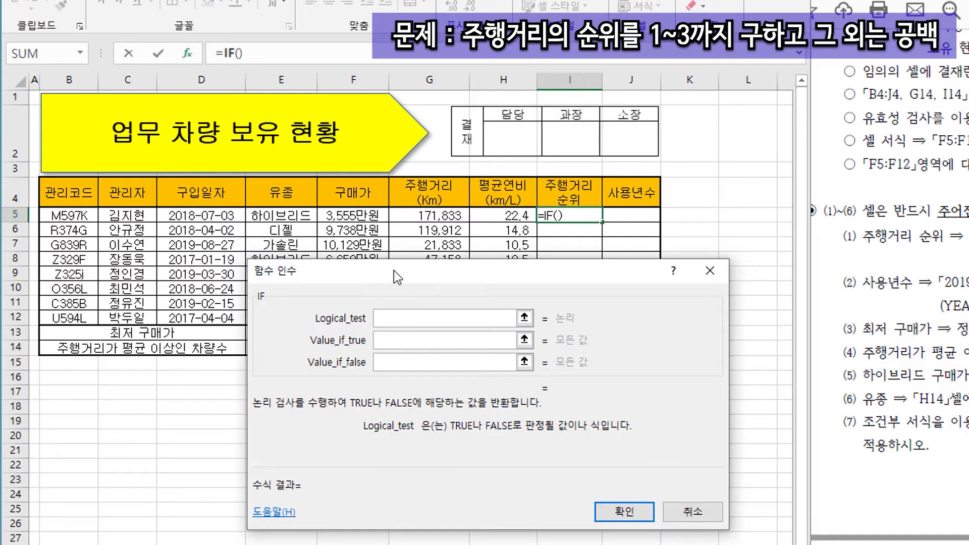
left_click_drag(398, 277, 390, 313)
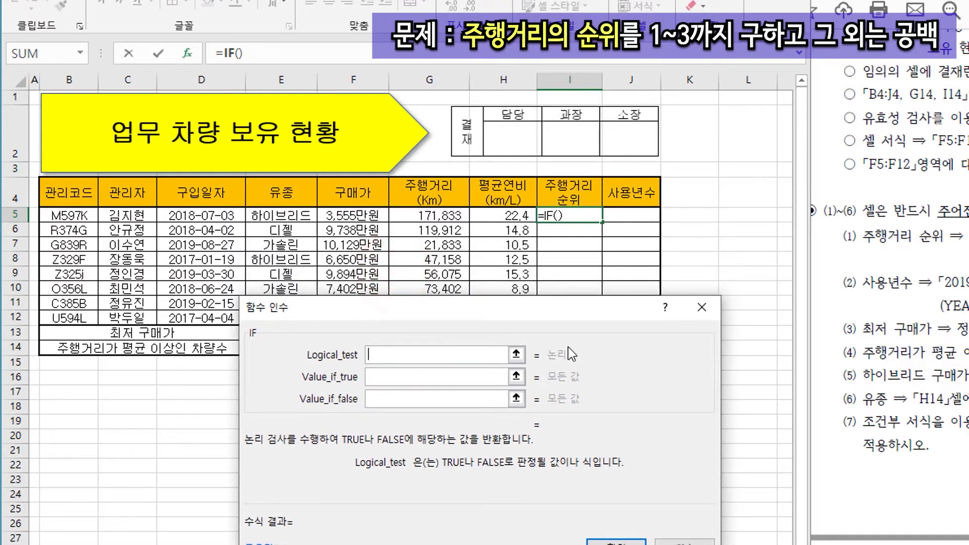
Nest the RANK function inside the IF's Logical_test and bring up RANK's own arguments
type("ran")
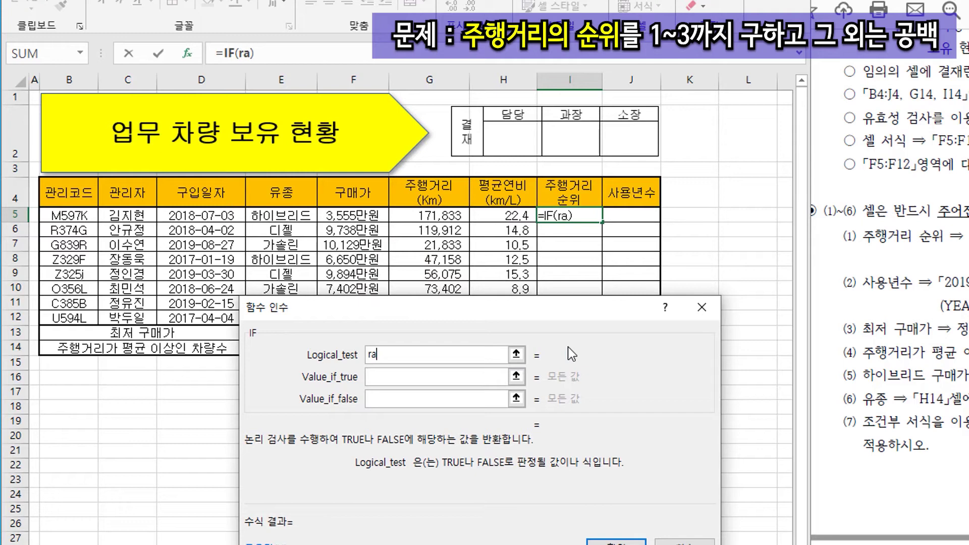
type("k(")
left_click(255, 54)
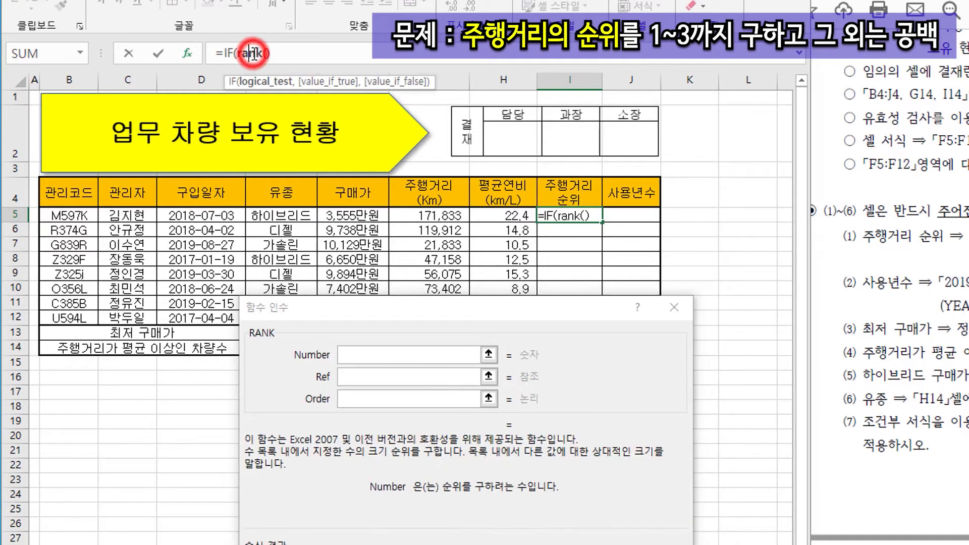
left_click(353, 355)
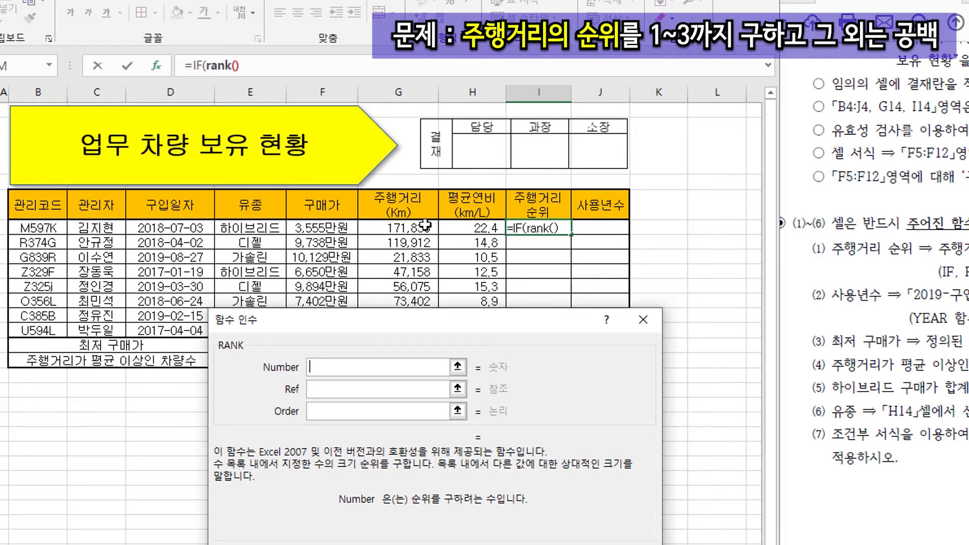
Set RANK's Number to G5 and Ref to the absolute range $G$5:$G$12, leaving Order empty
left_click(401, 227)
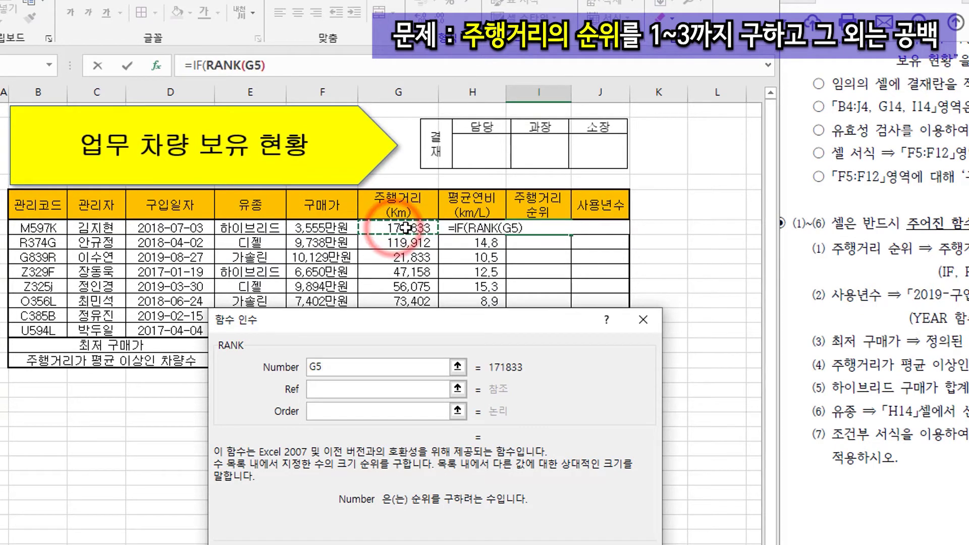
left_click(316, 388)
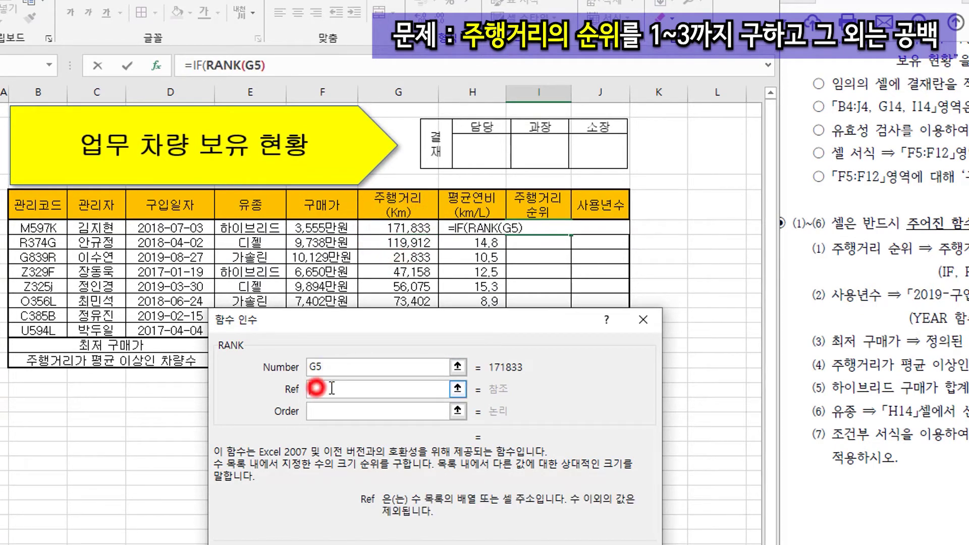
left_click_drag(373, 326, 373, 373)
left_click_drag(391, 229, 383, 329)
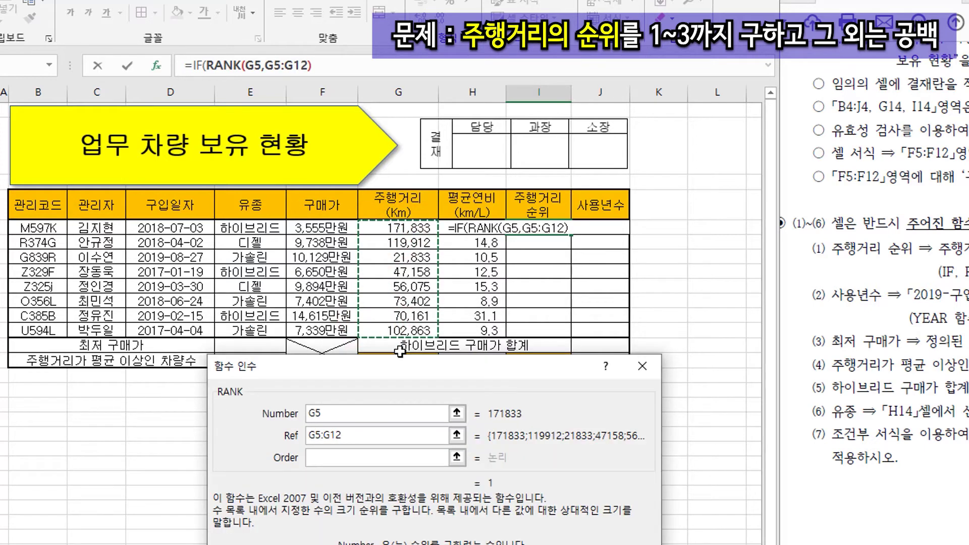
key("F4")
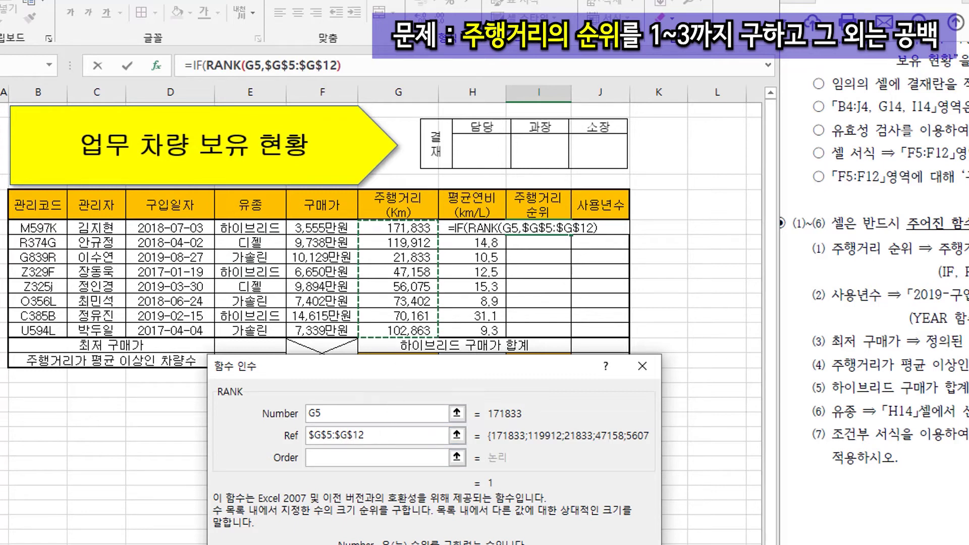
left_click(333, 456)
left_click(330, 457)
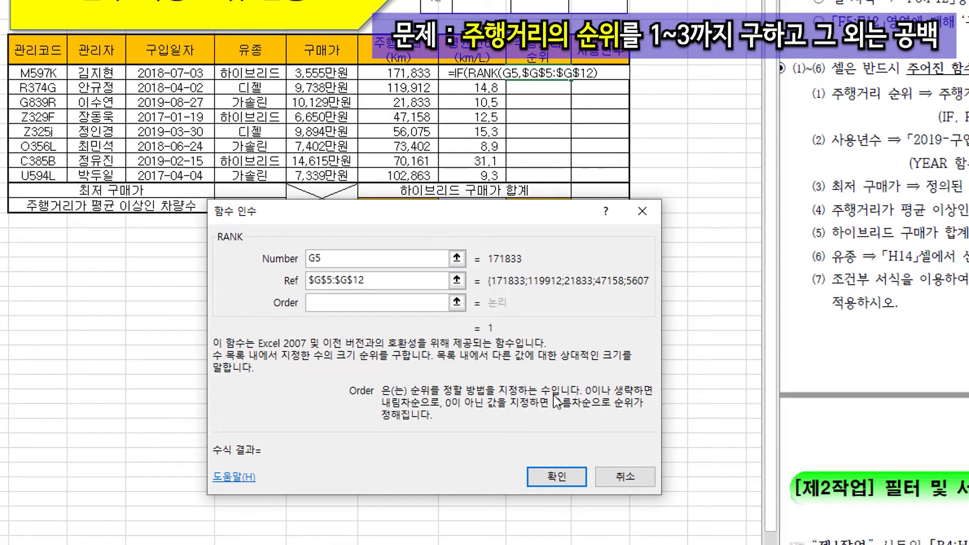
left_click(337, 279)
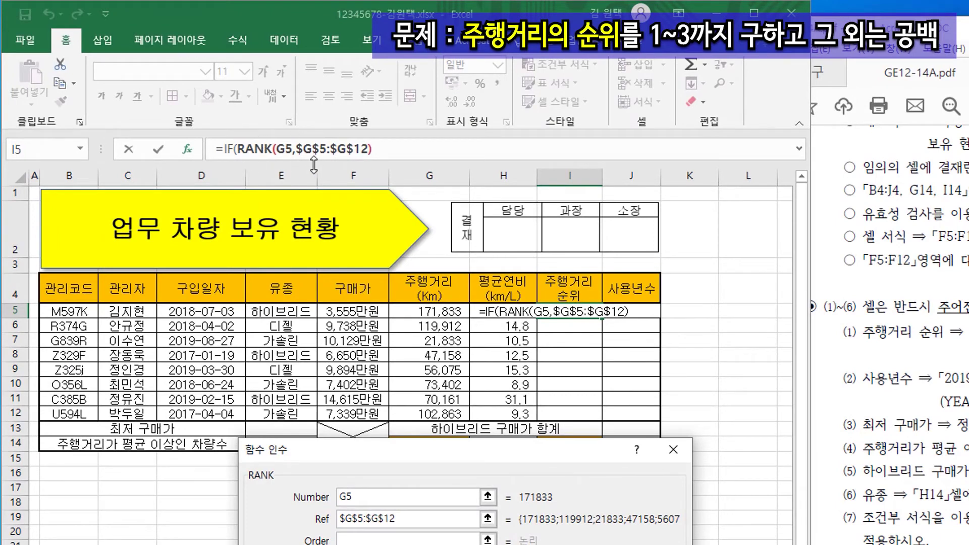
Return to the IF arguments and complete the Logical_test as RANK(G5,$G$5:$G$12)<=3
left_click(228, 148)
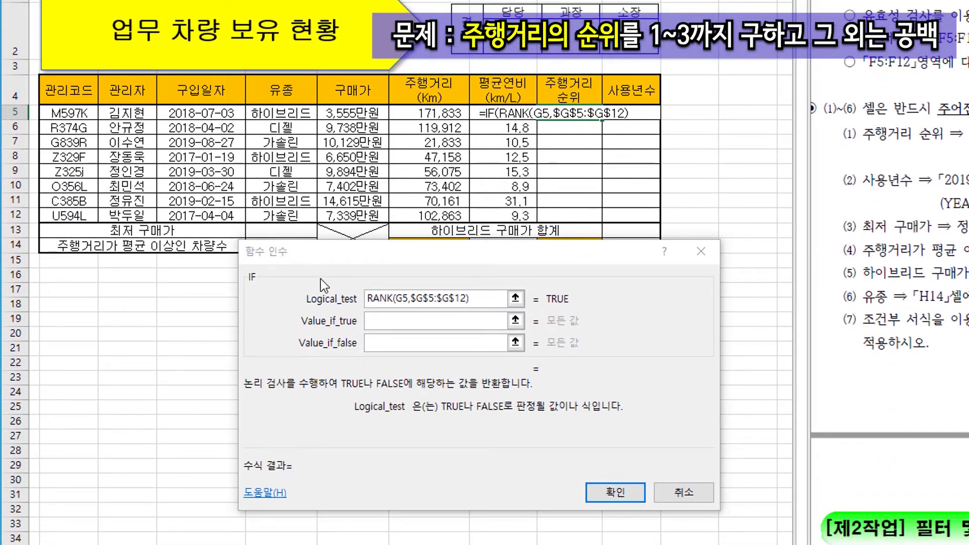
left_click_drag(368, 250, 369, 223)
left_click(480, 271)
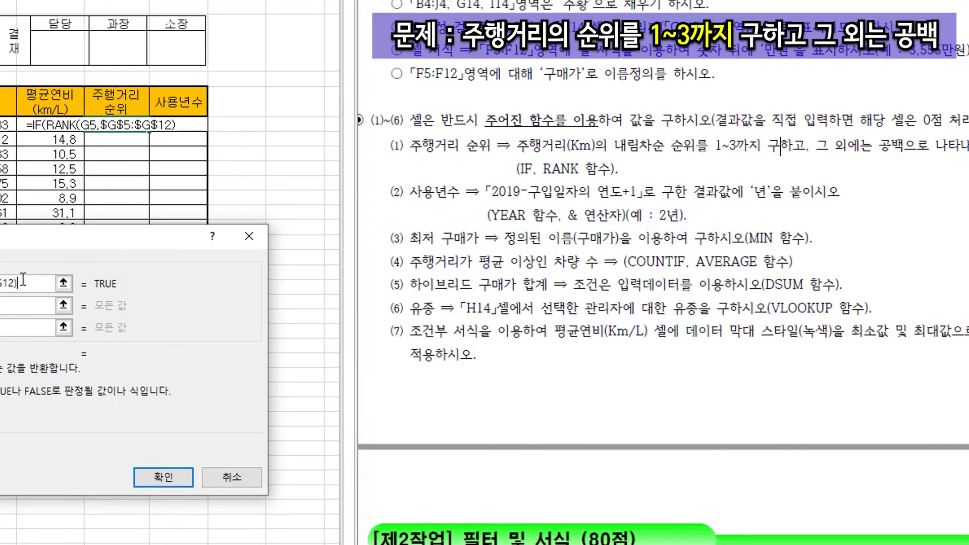
left_click(382, 279)
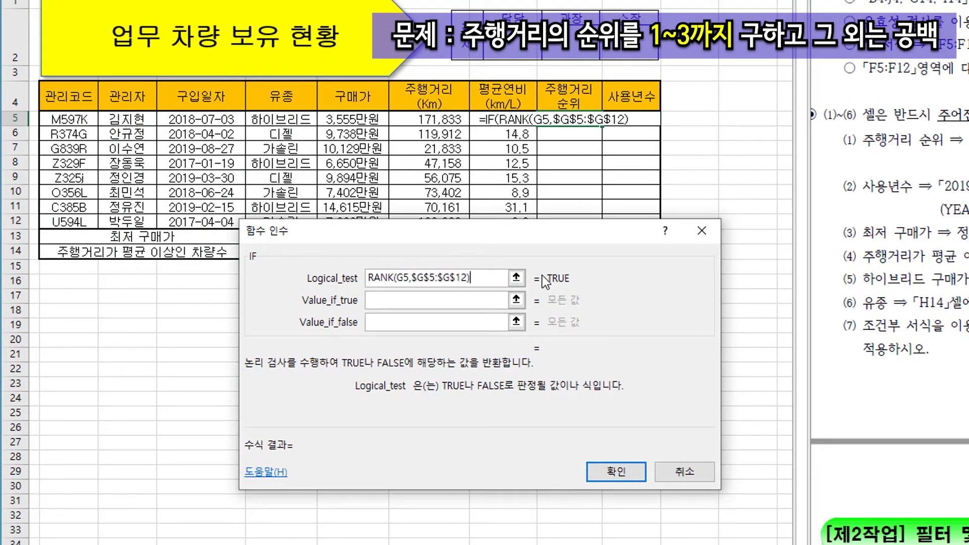
type("<=3")
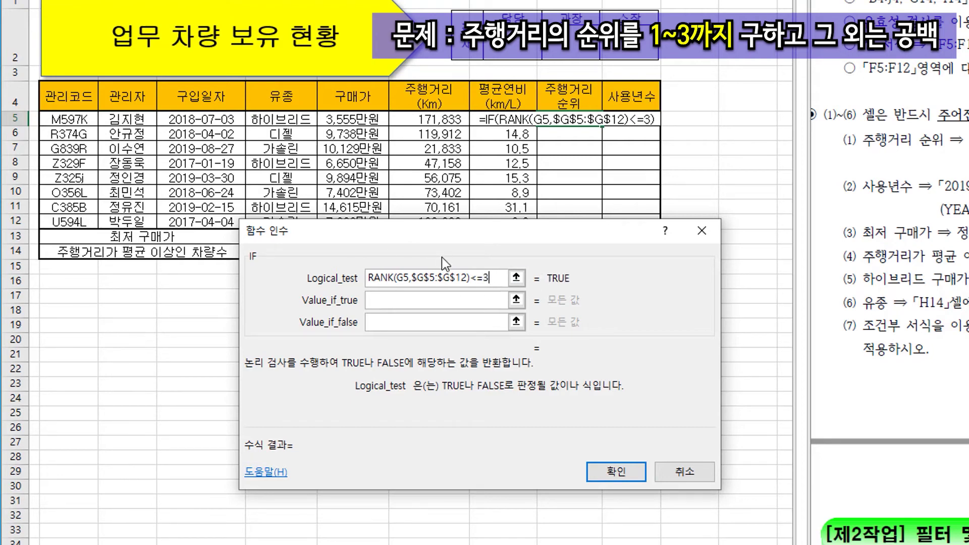
Copy RANK(G5,$G$5:$G$12) from the Logical_test, without the <=3 comparison, into the IF's Value_if_true
left_click(439, 300)
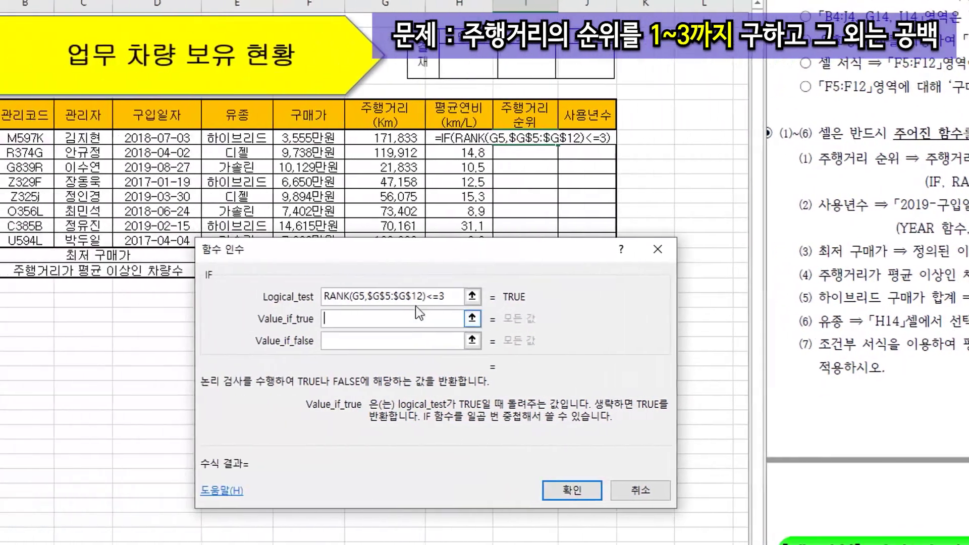
left_click_drag(470, 296, 369, 297)
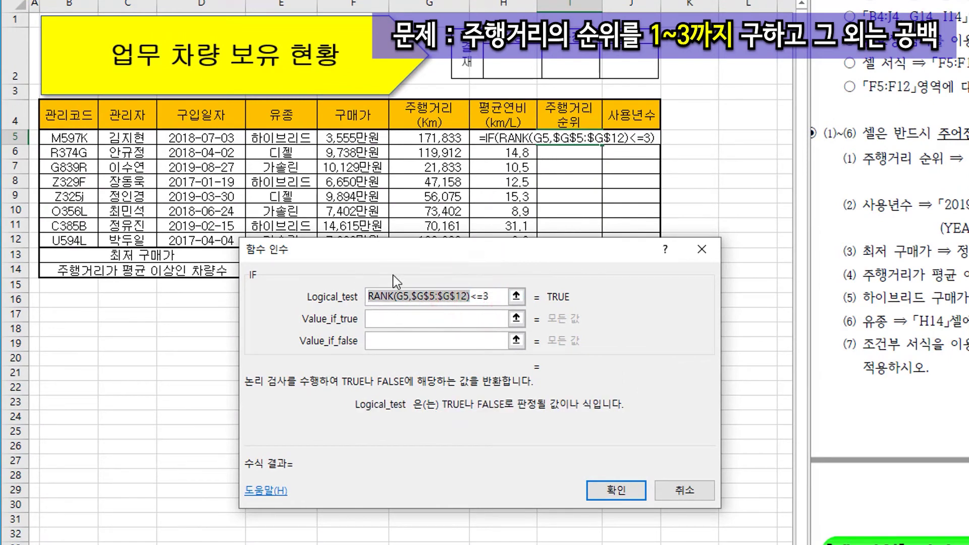
left_click(374, 317)
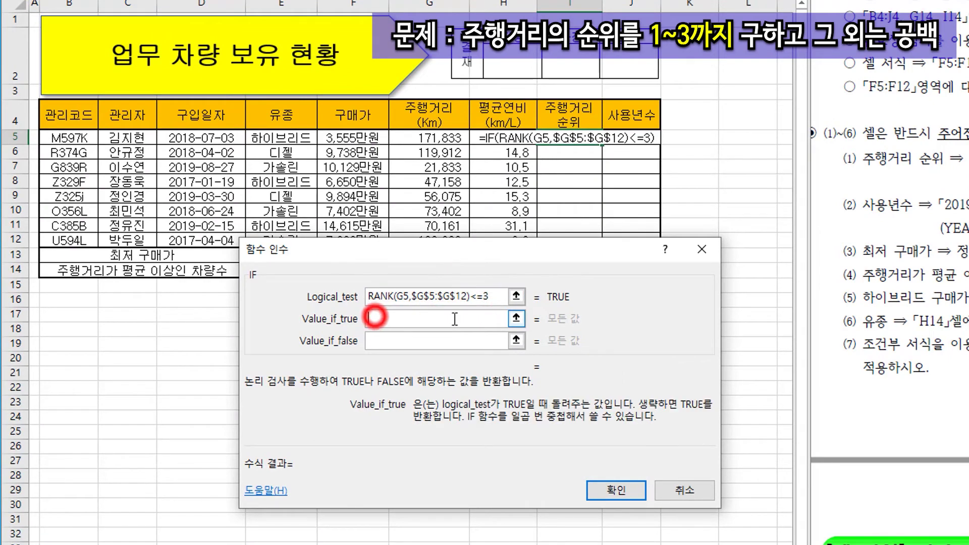
key("ctrl+v")
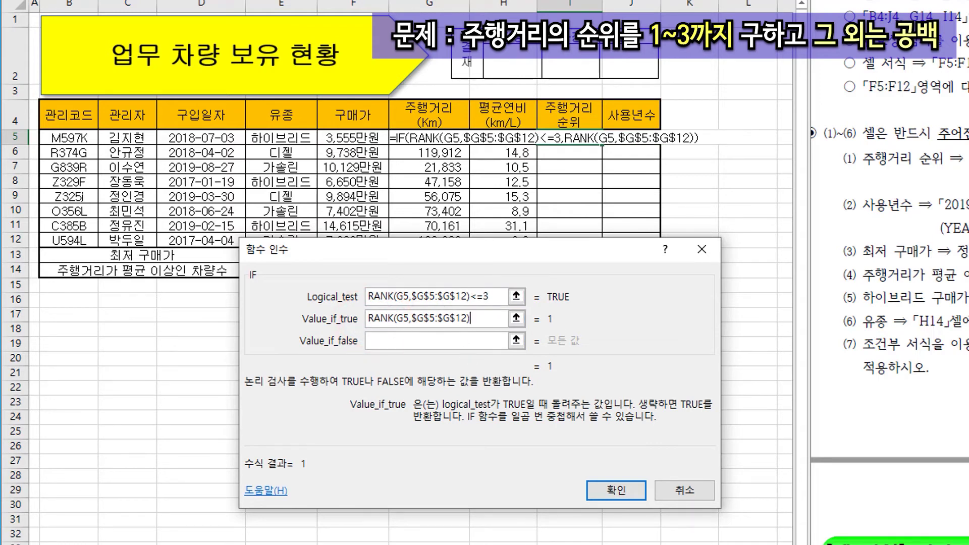
Set the IF's Value_if_false to an empty string "" and commit the formula to cell I5
left_click(418, 340)
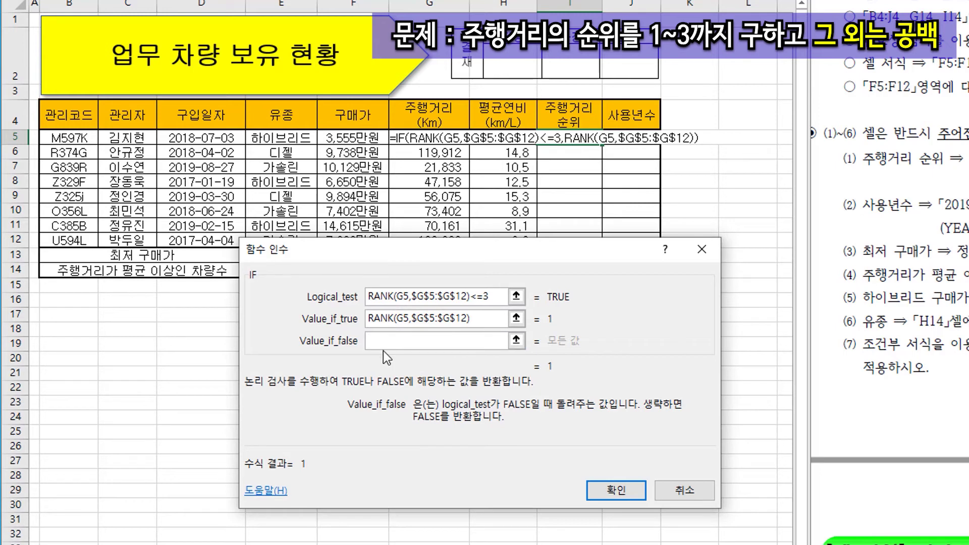
type("\"\"")
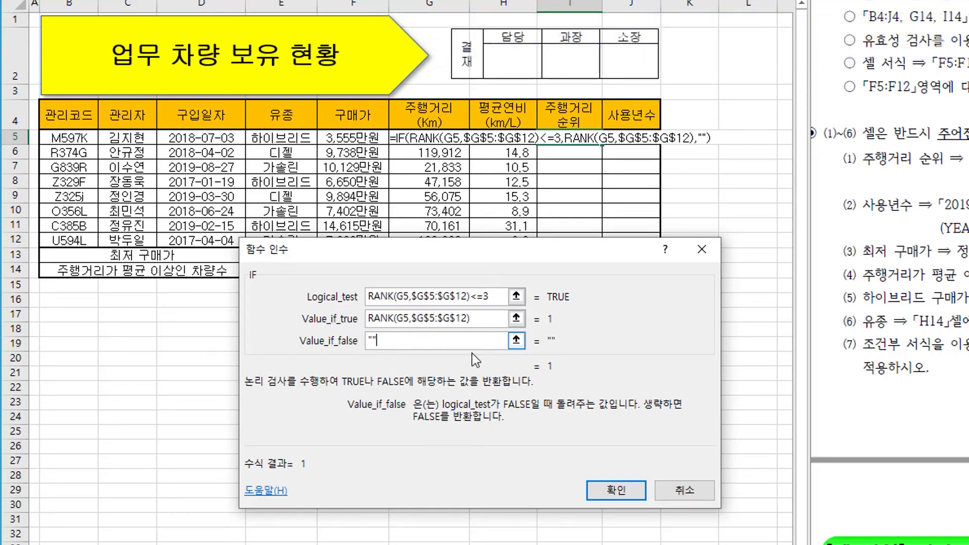
left_click(615, 489)
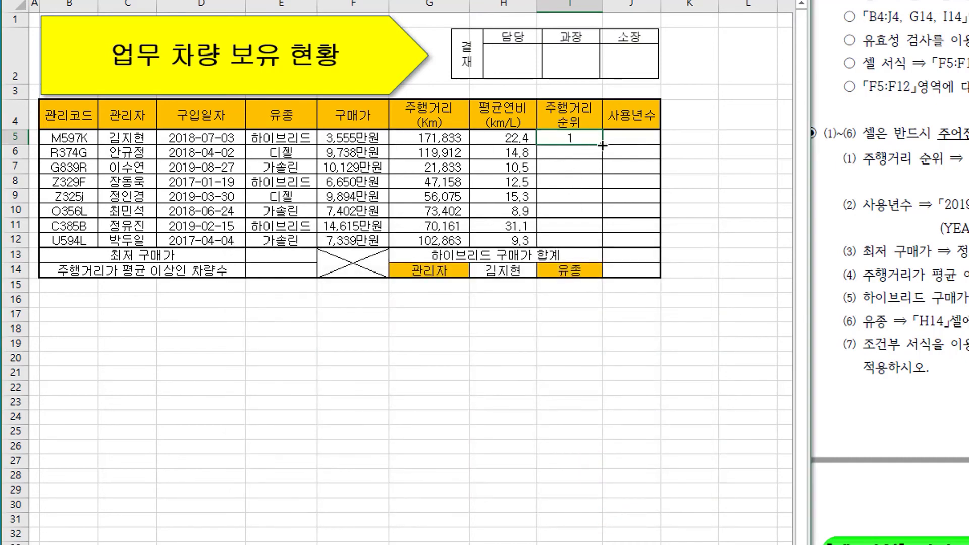
Fill the rank formula from I5 down to I12 without formatting (서식 없이 채우기), then deselect the range
left_click_drag(602, 144, 606, 247)
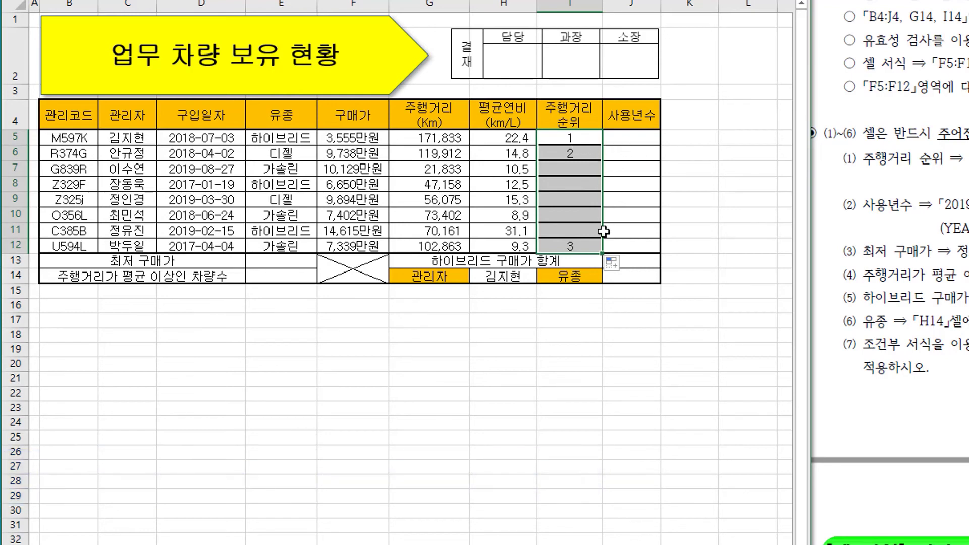
left_click(614, 266)
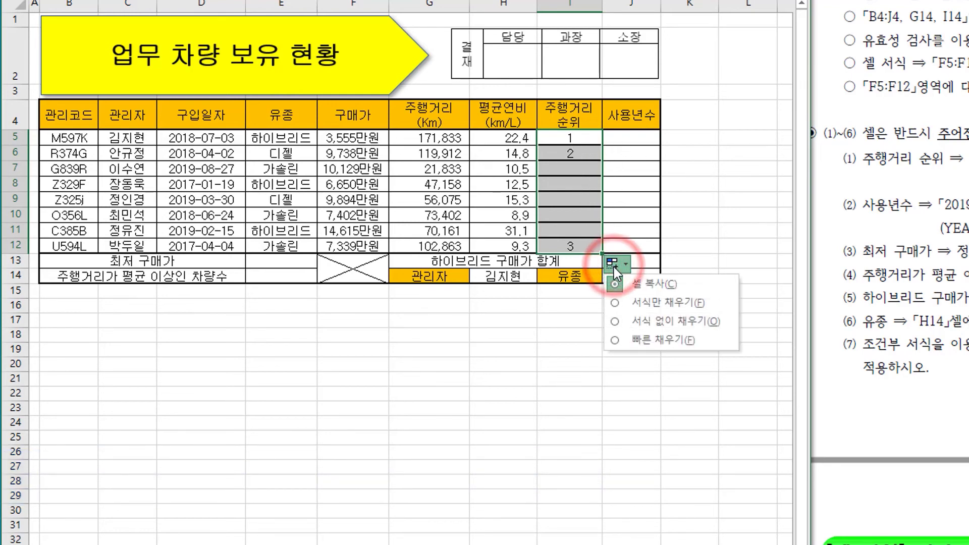
left_click(628, 320)
left_click(555, 373)
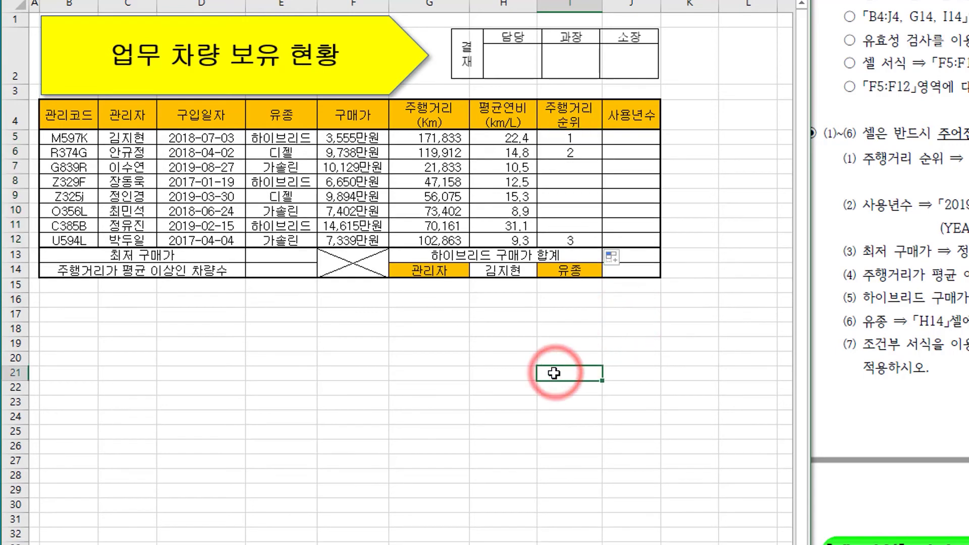